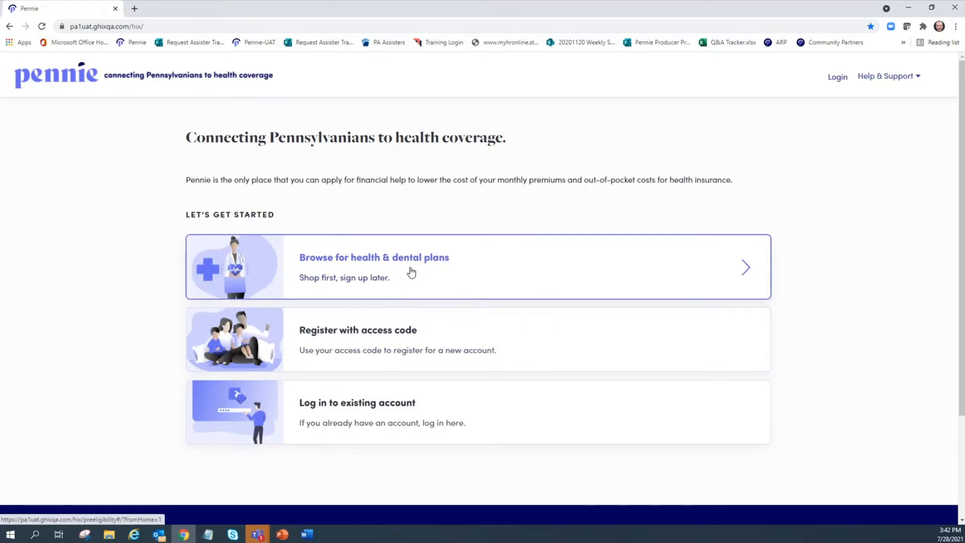
Step: Go from the Pennie home page to the account Log In page
click(837, 78)
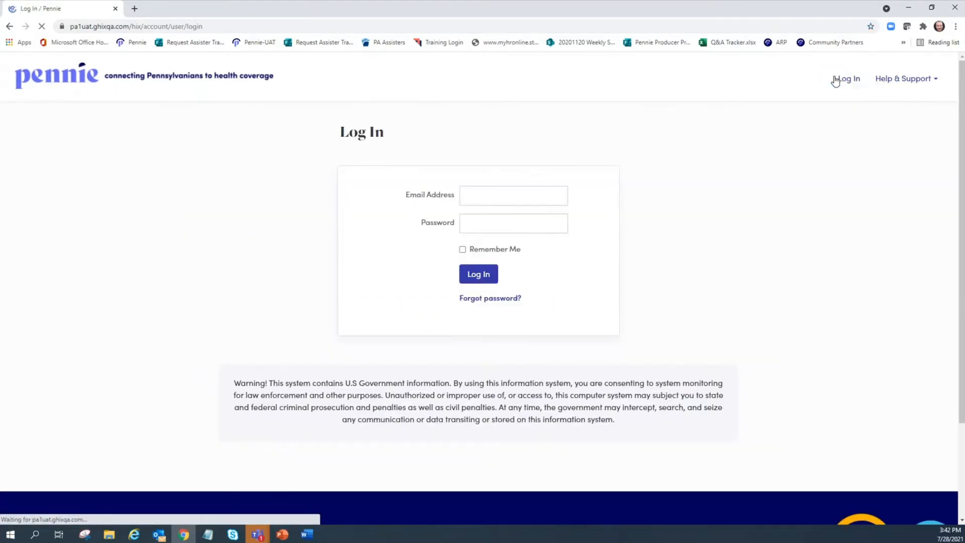
Step: Sign in to Pennie with a different saved account from the email autofill list
click(517, 197)
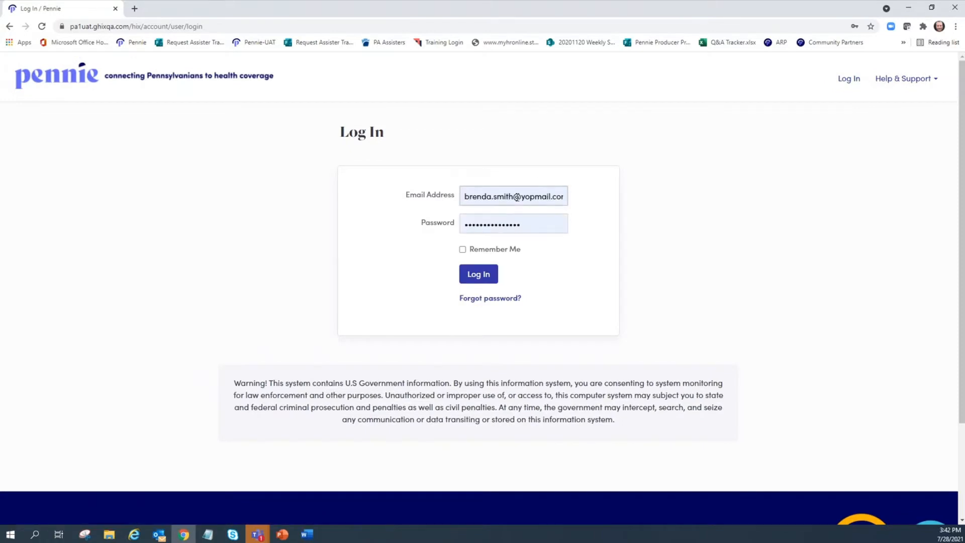
click(517, 197)
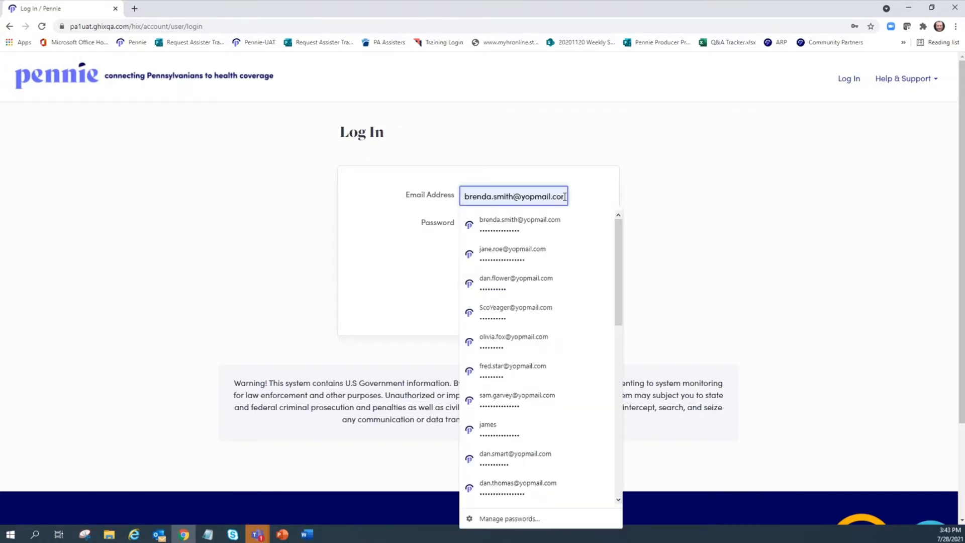
click(523, 250)
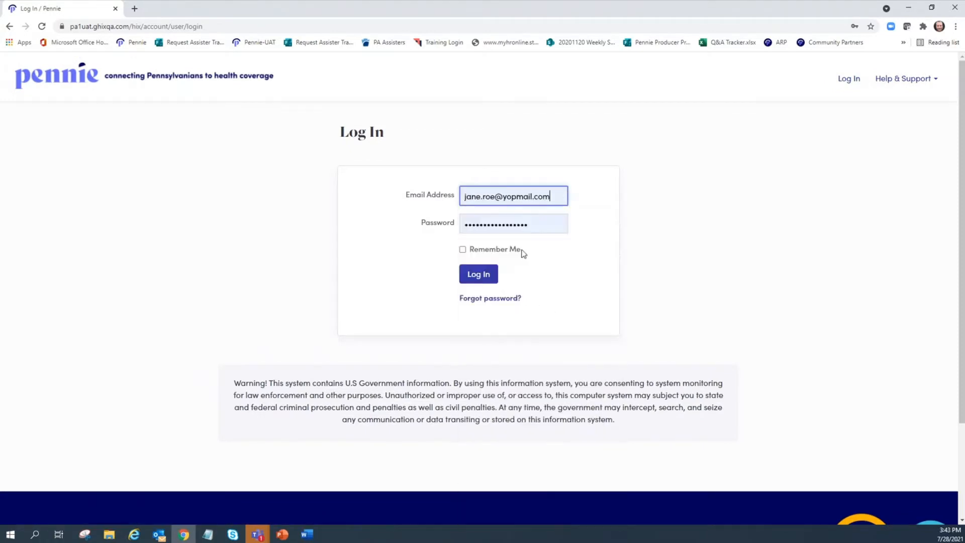
click(478, 274)
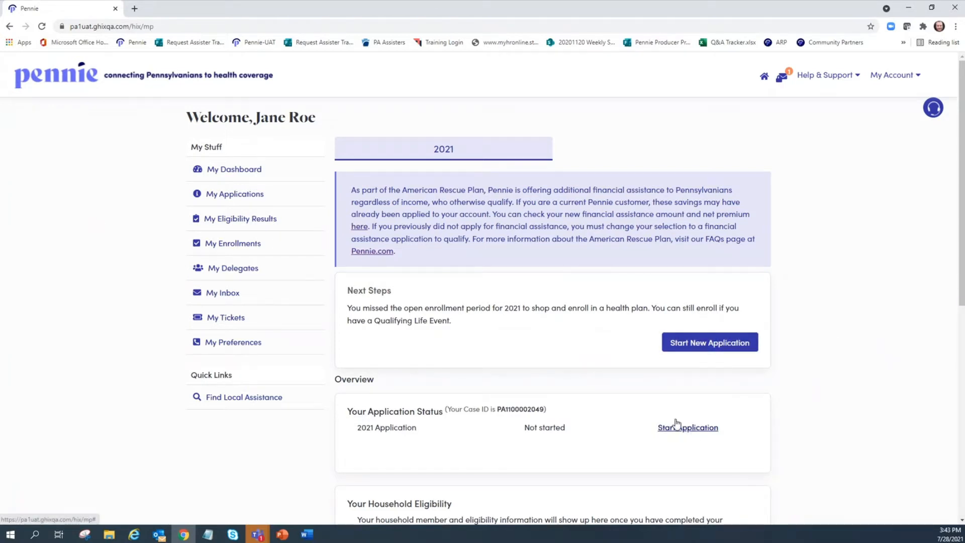
scroll(560, 377, down, 4)
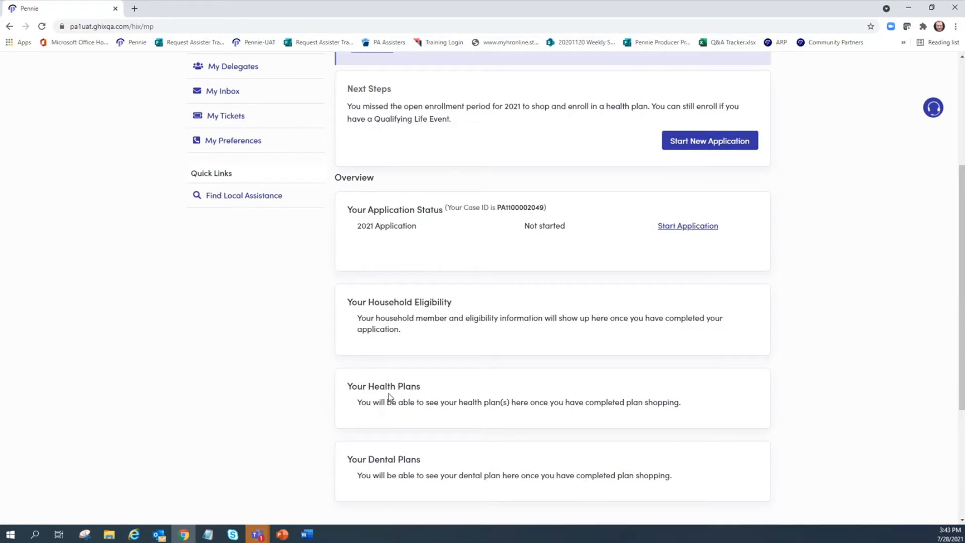
scroll(388, 397, up, 4)
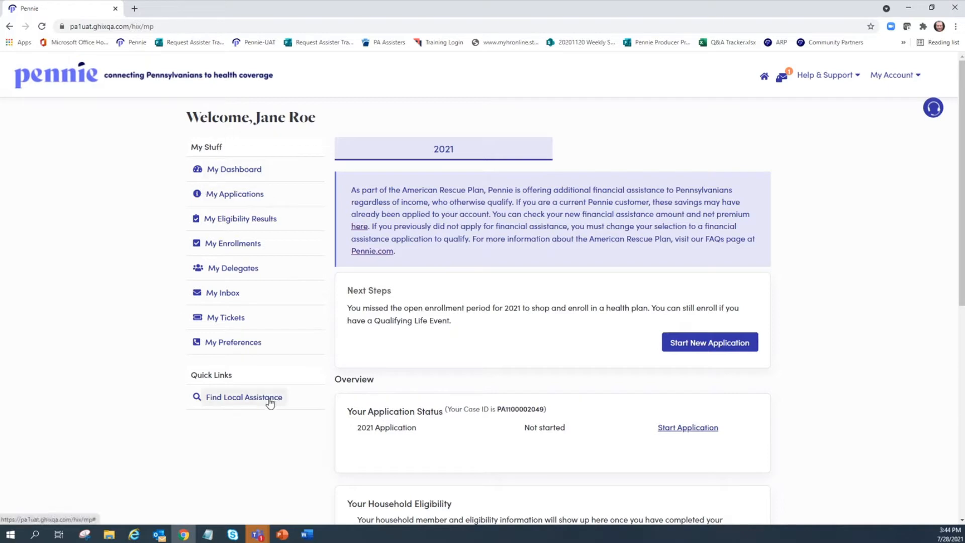
Step: Open the certified agent or broker search from Find Local Assistance in Quick Links
click(238, 402)
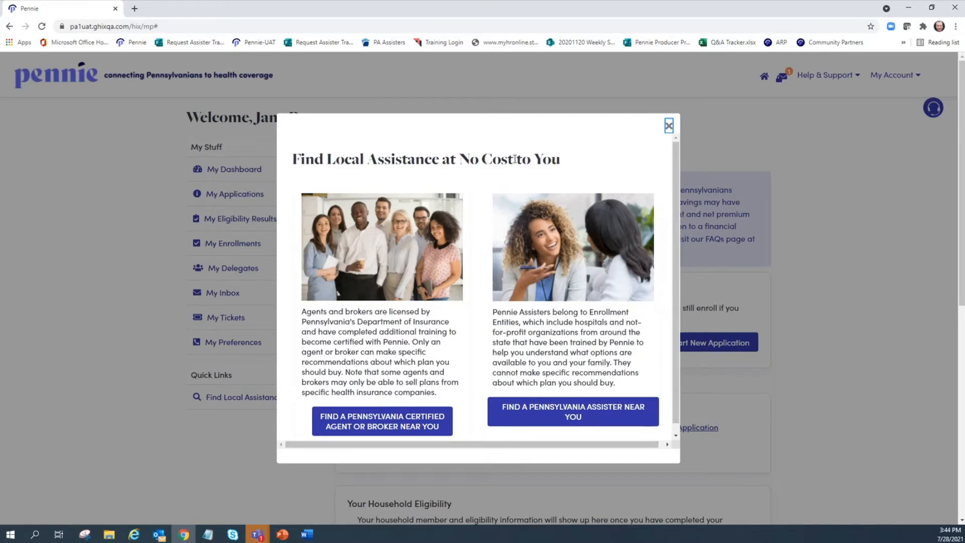
click(369, 422)
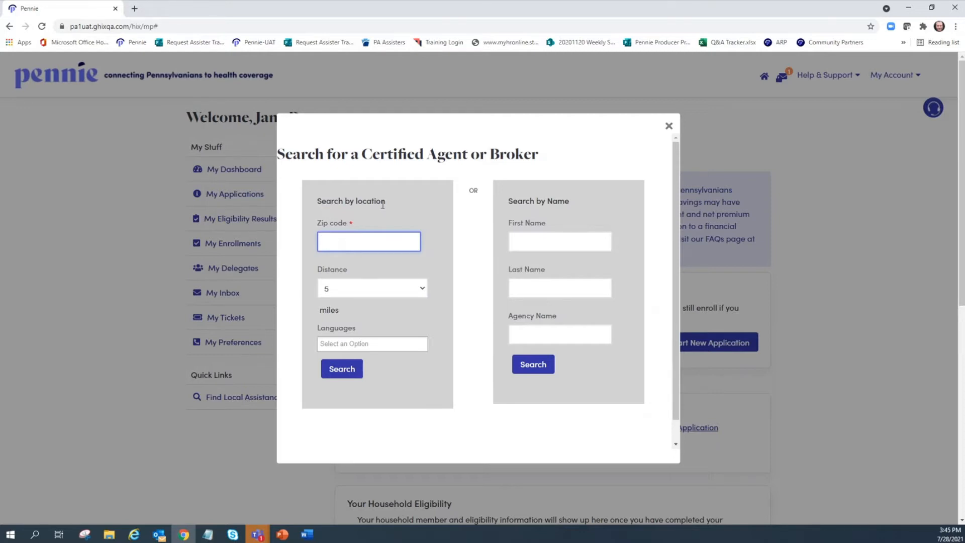
Step: Search for agents within 15 miles of zip code 17101, with no language filter
text(17101)
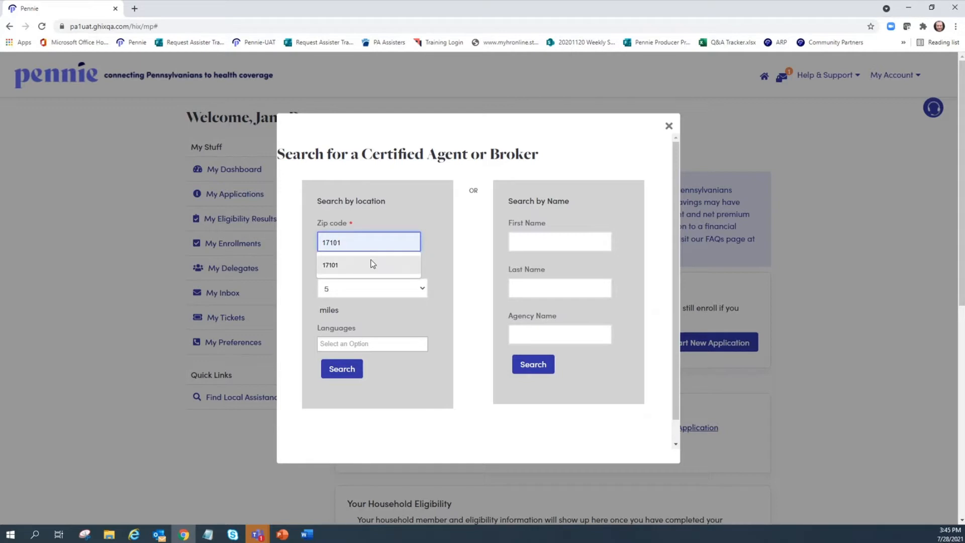
click(373, 264)
click(346, 295)
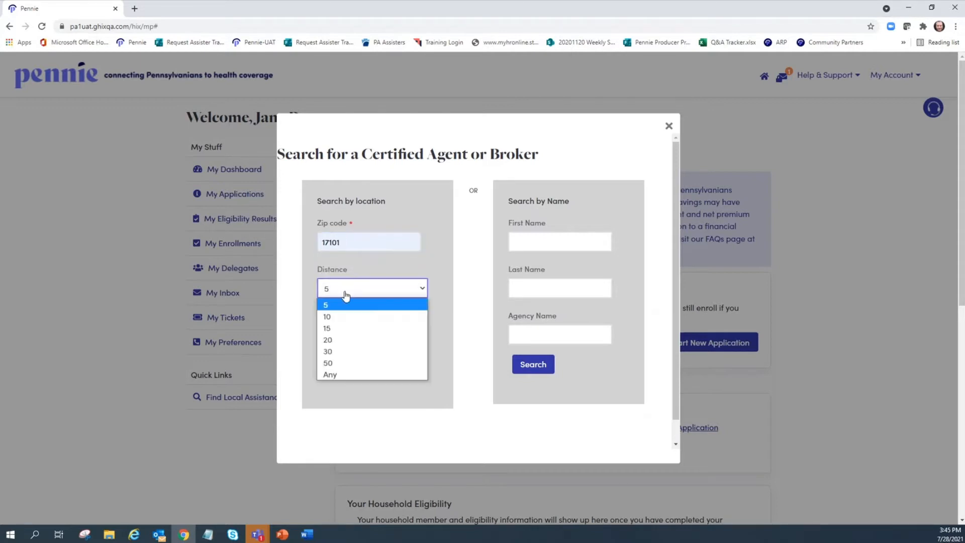
click(354, 329)
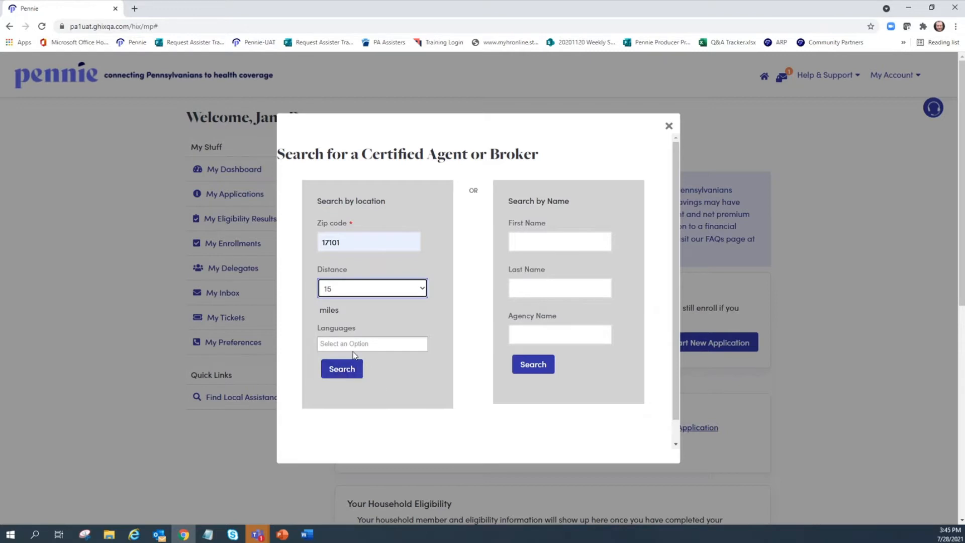
click(349, 345)
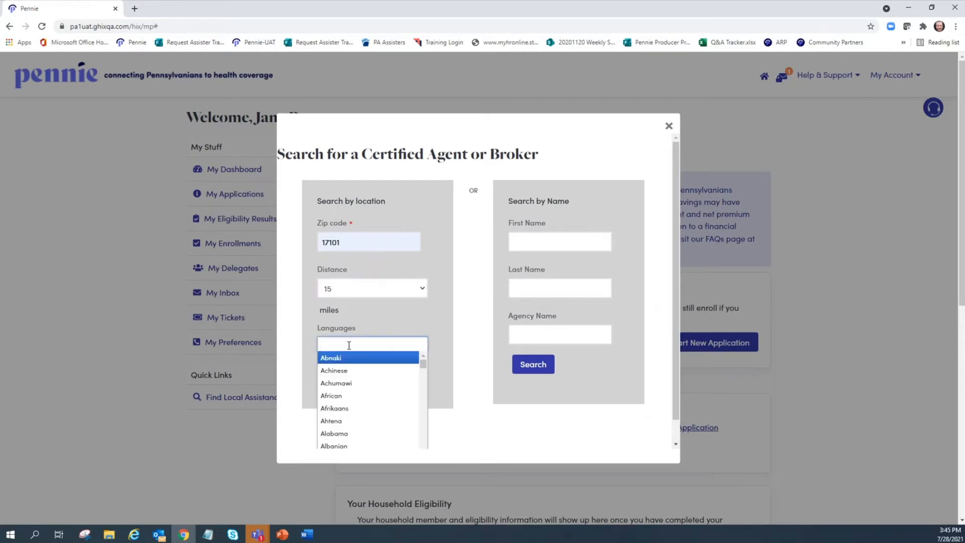
click(384, 319)
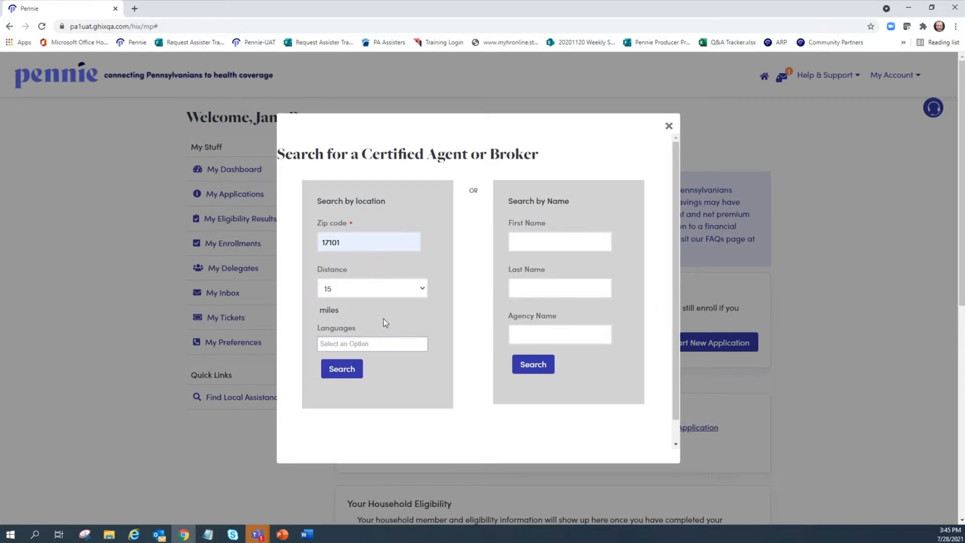
click(352, 370)
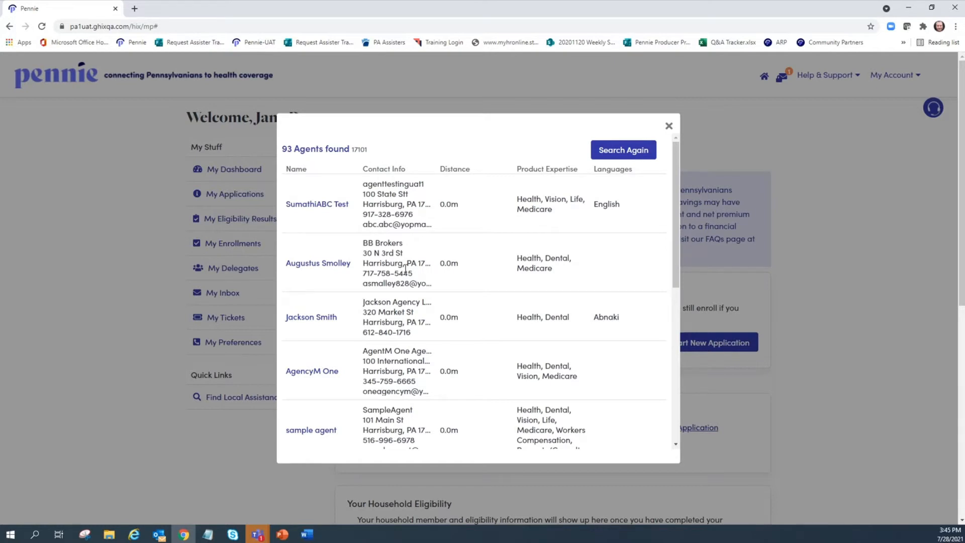
Step: Scroll through the 93 agent results near 17101, then return to the top
scroll(401, 255, down, 1)
scroll(401, 255, down, 2)
scroll(347, 201, up, 3)
scroll(411, 293, down, 1)
scroll(412, 293, down, 1)
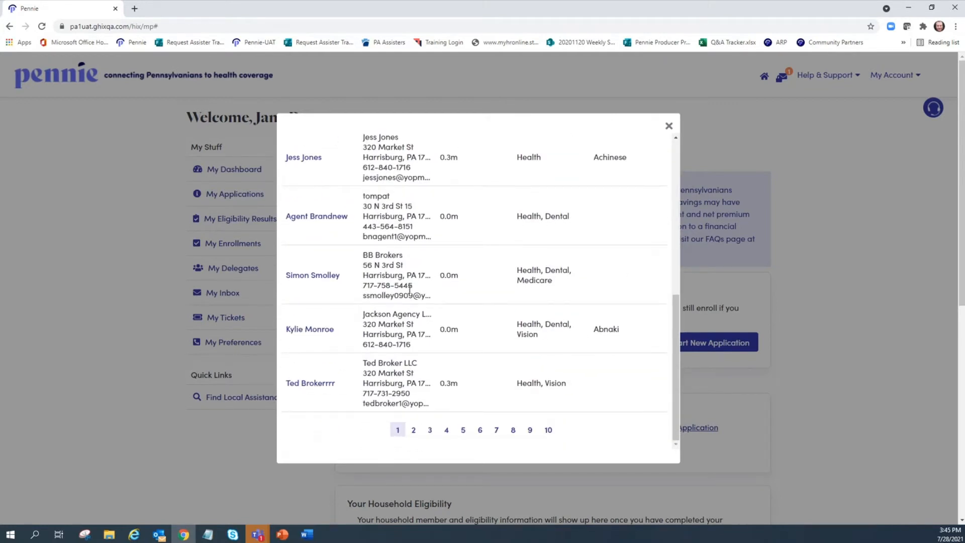
scroll(410, 290, up, 6)
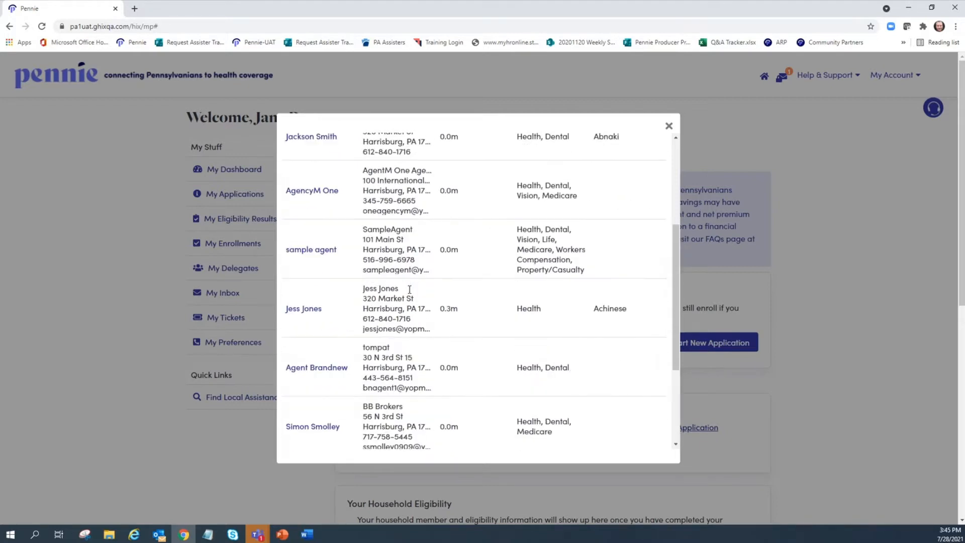
scroll(410, 290, up, 1)
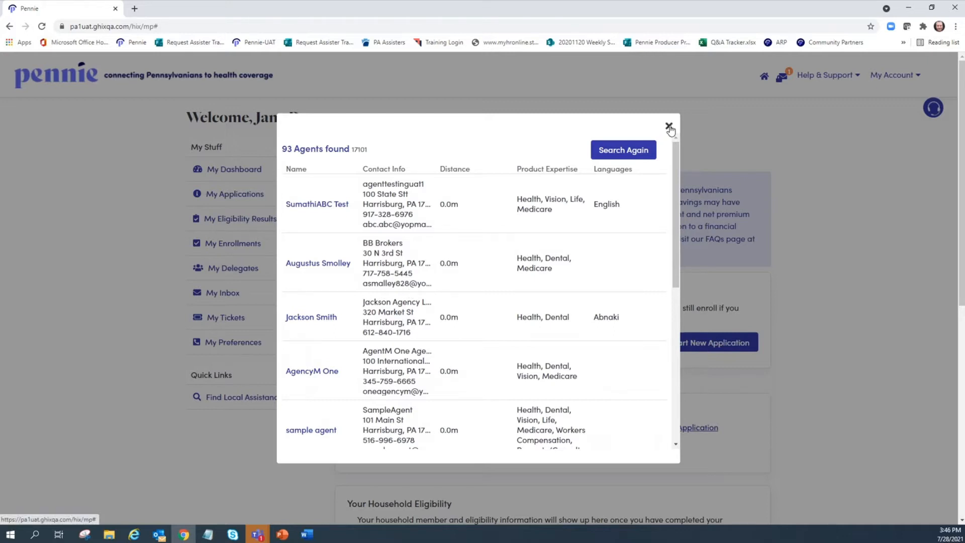
Step: Start a new agent search with the zip code cleared and distance reset to 5 miles
click(615, 154)
drag(358, 246, 241, 247)
key(BackSpace)
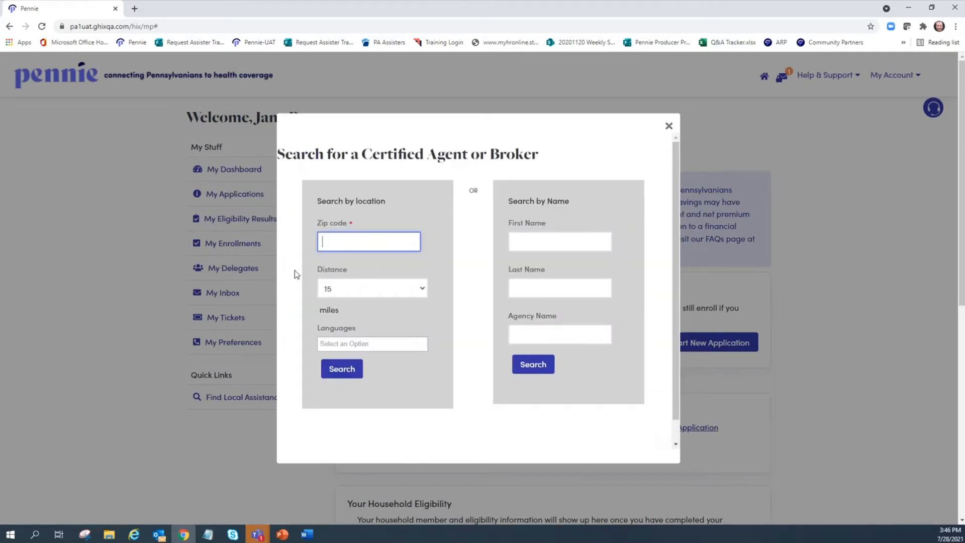
click(332, 291)
click(350, 301)
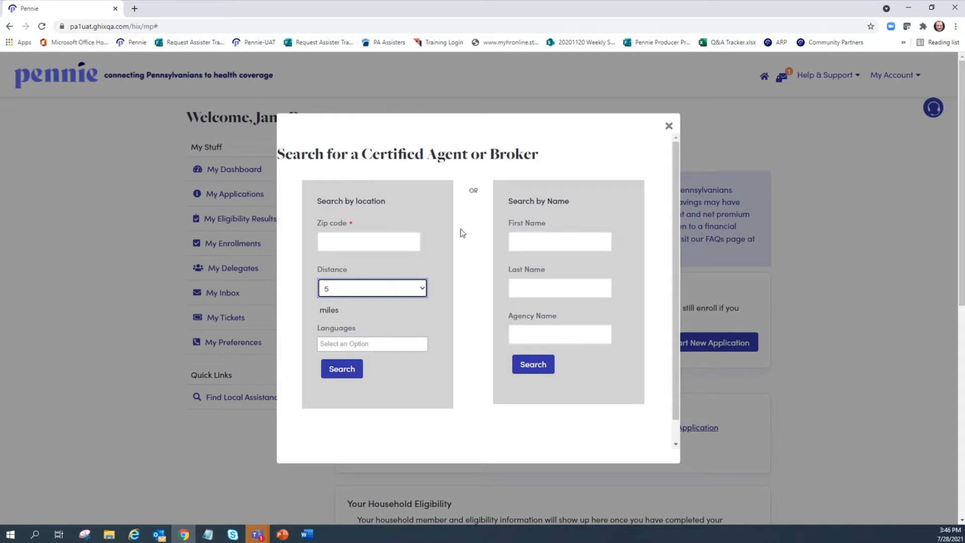
Step: Search agents by last name, replacing the first surname typed with another agent's surname
click(553, 282)
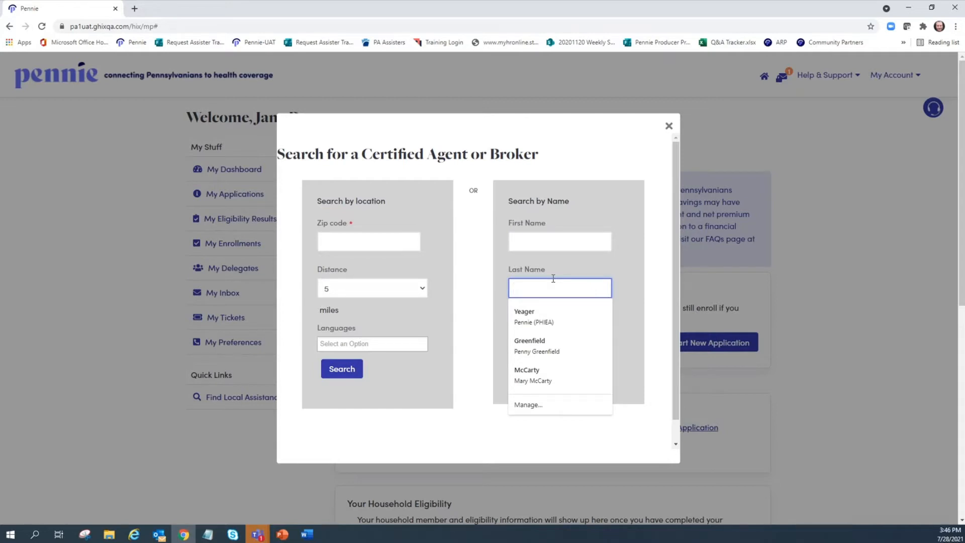
text(S)
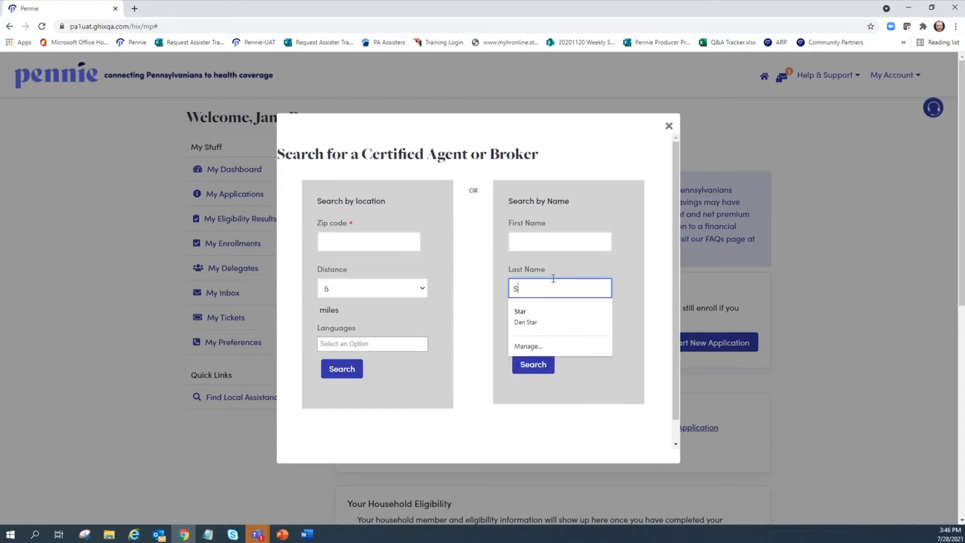
text(mith)
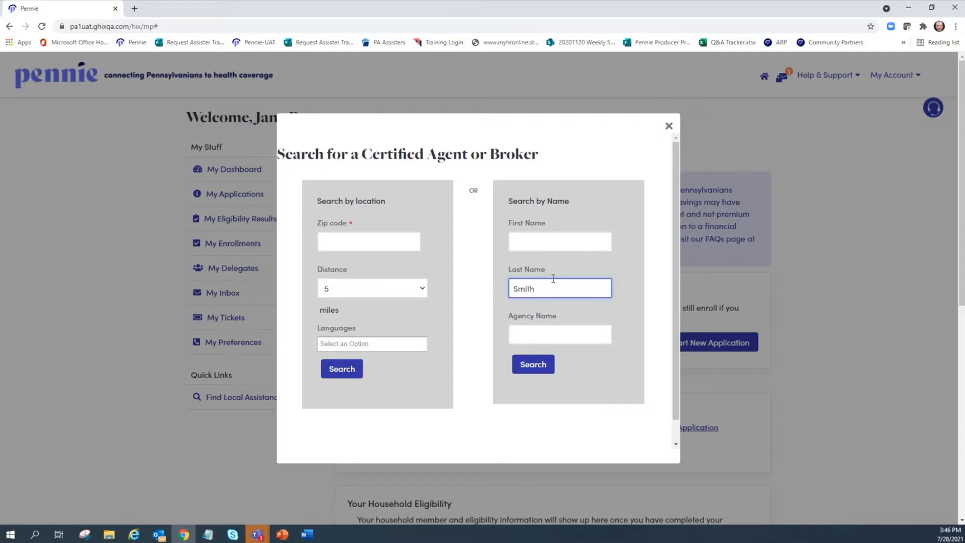
key(BackSpace)
key(BackSpace)
key(BackSpace)
key(BackSpace)
key(BackSpace)
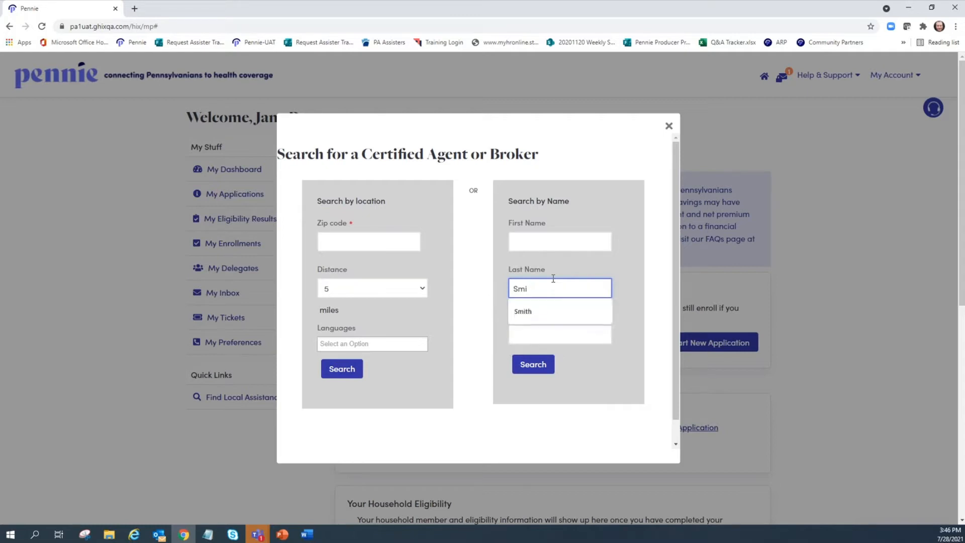
text(F)
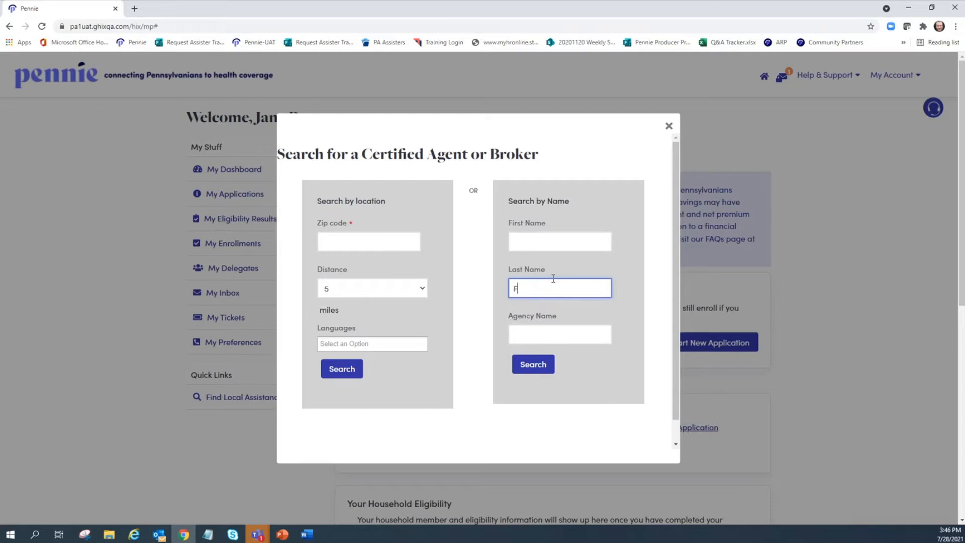
text(lower)
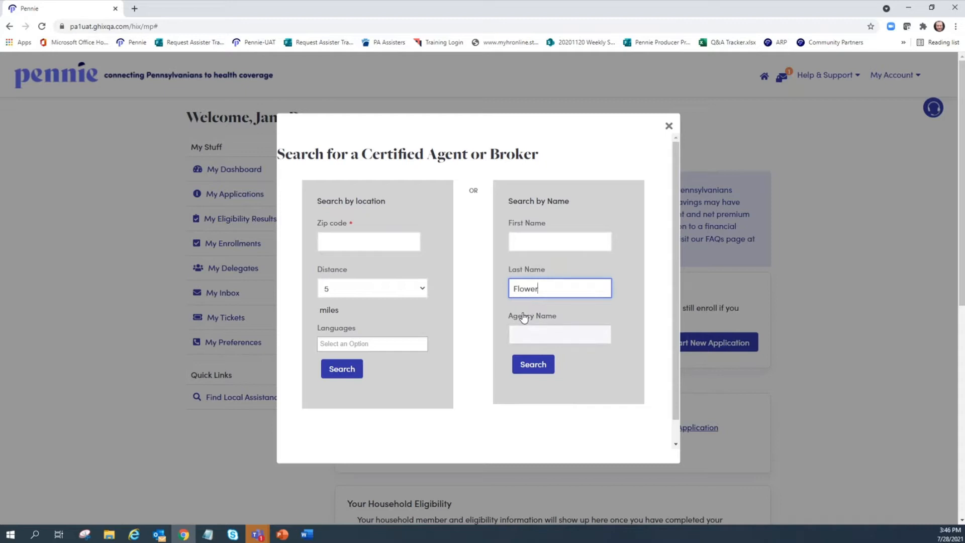
click(531, 367)
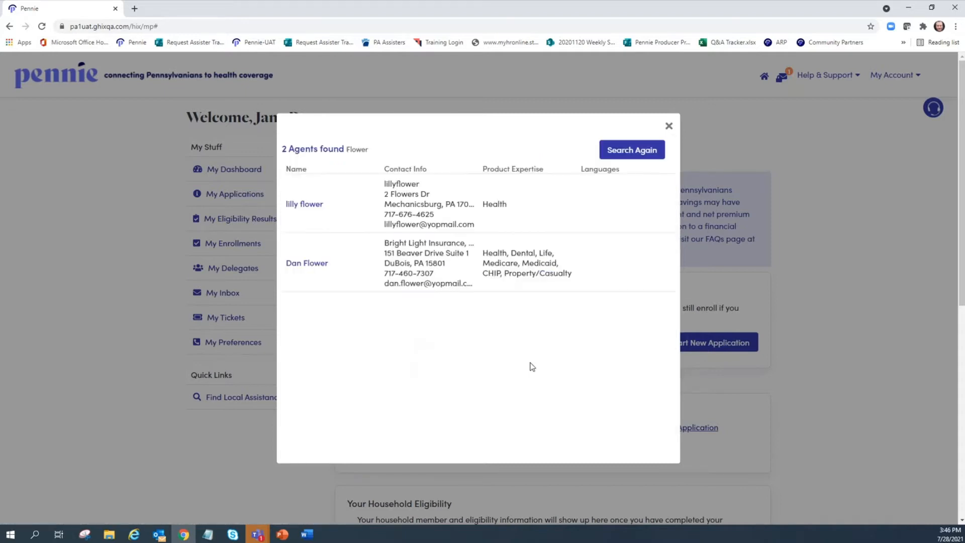
Step: Review the second matching agent's profile, then reopen the search form with the last name selected
click(311, 266)
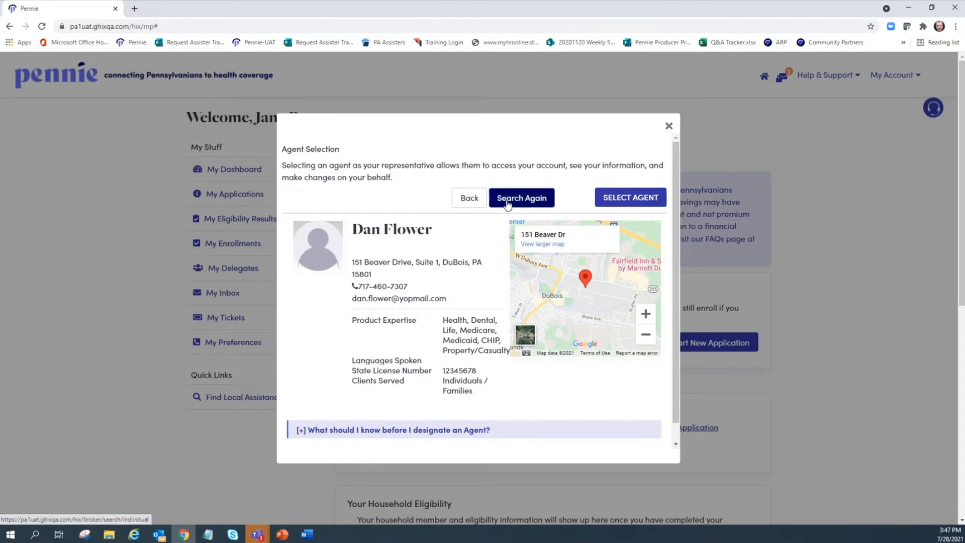
click(462, 199)
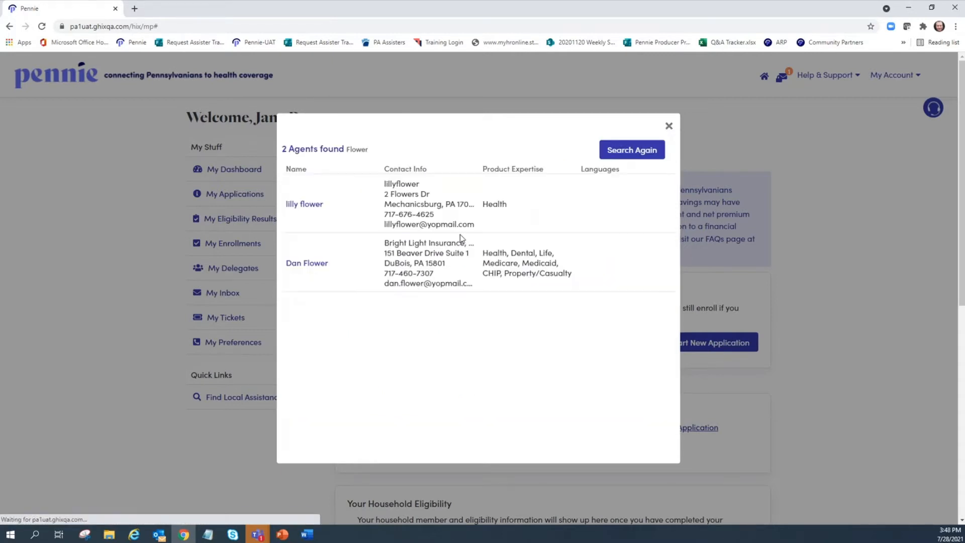
click(650, 150)
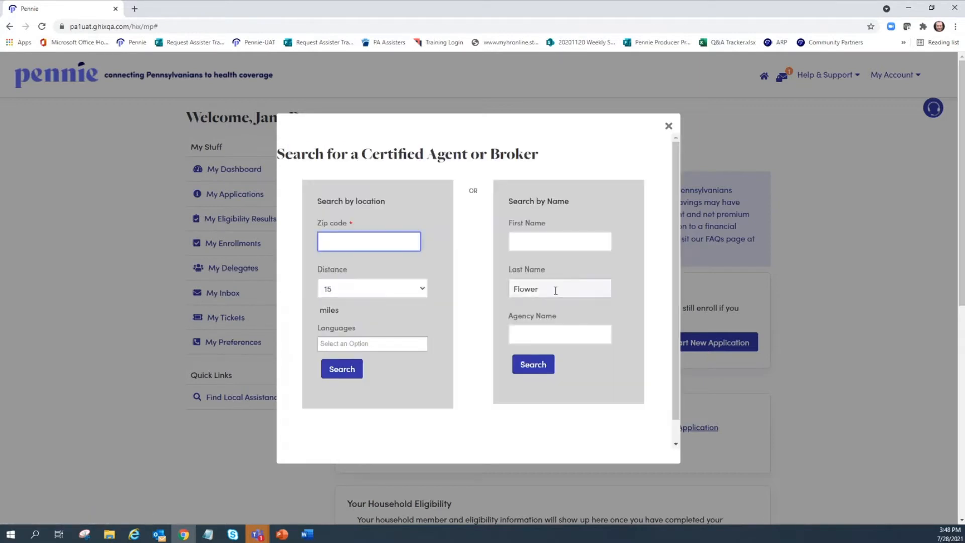
drag(555, 286, 488, 291)
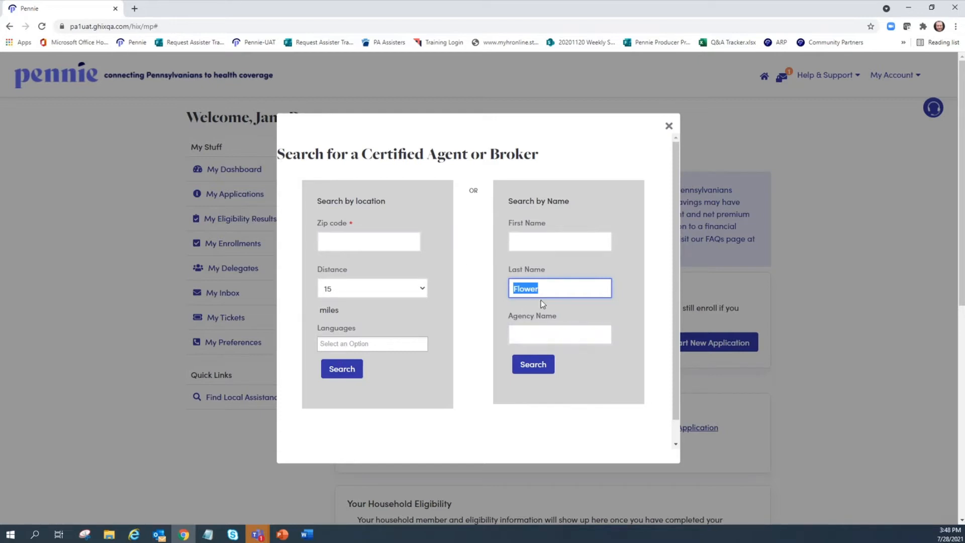
Step: Copy the agency name Bright Light Insurance and search agents by that agency instead of last name
click(531, 367)
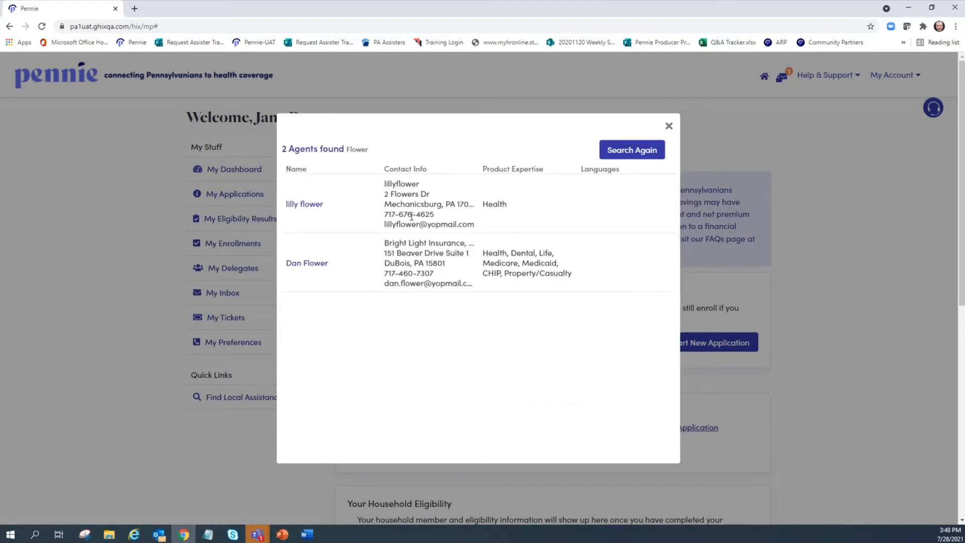
drag(463, 245, 379, 259)
key(ctrl+c)
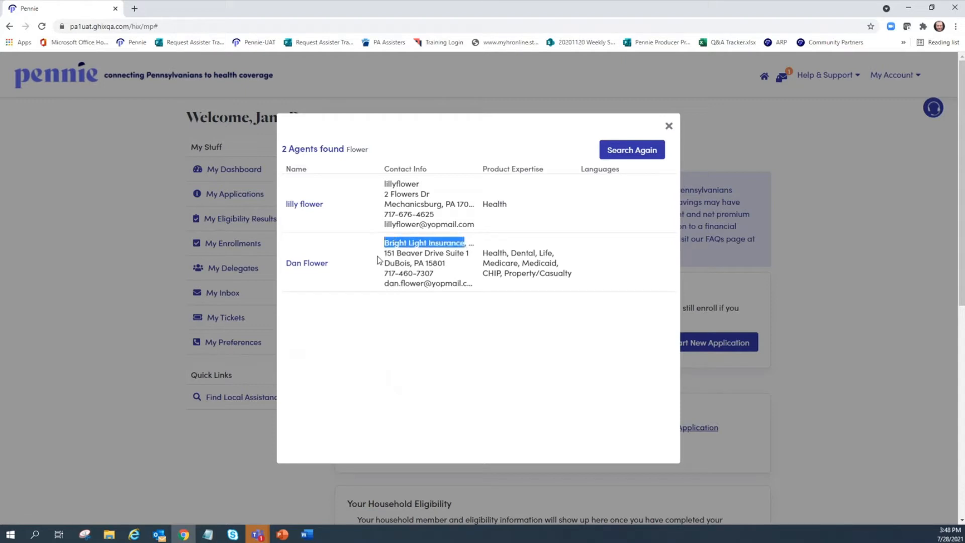
click(649, 145)
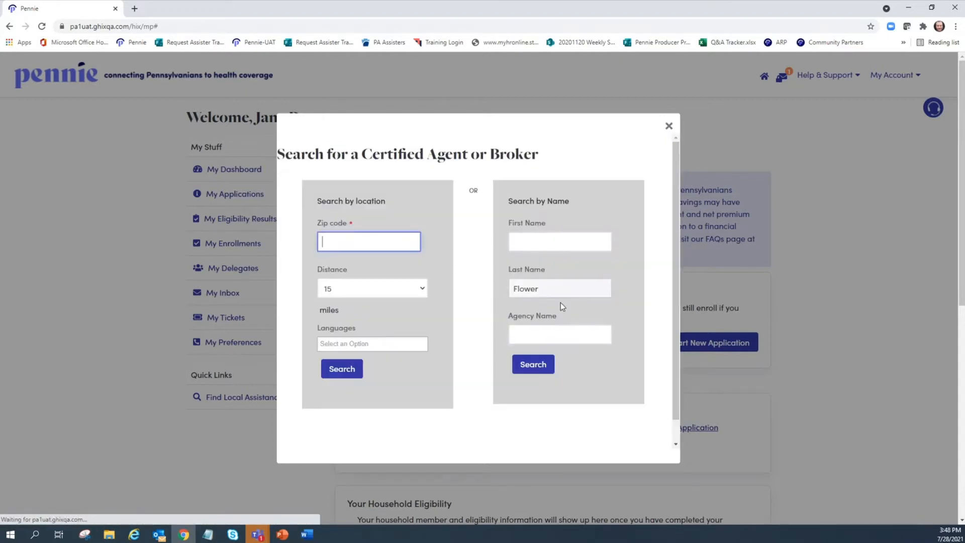
drag(539, 288, 468, 292)
key(BackSpace)
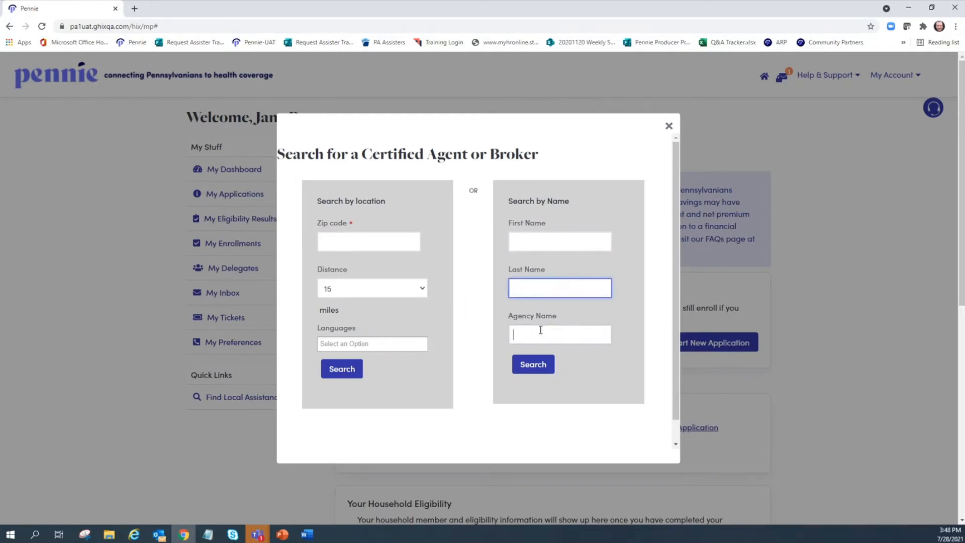
click(512, 333)
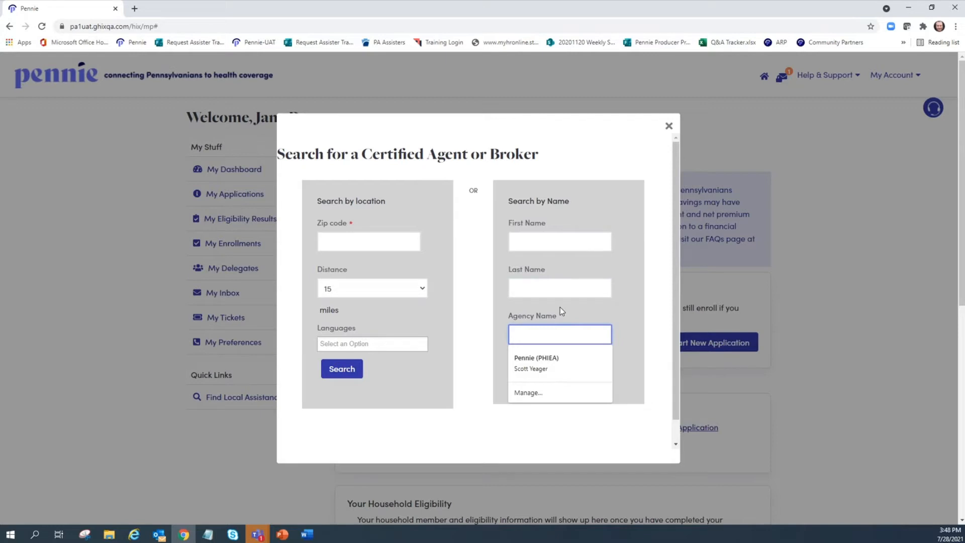
key(ctrl+v)
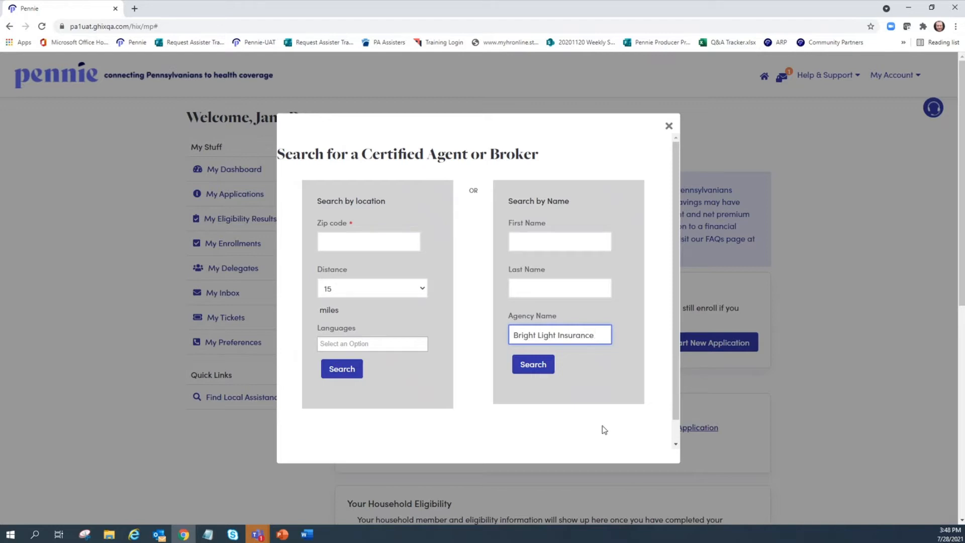
click(532, 365)
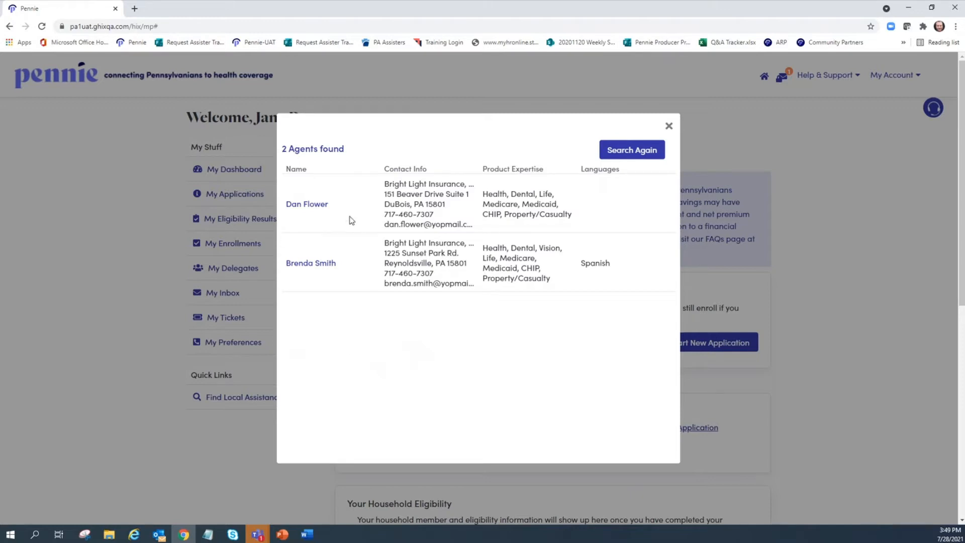
Step: Select the first Bright Light Insurance agent as the account's representative
click(308, 204)
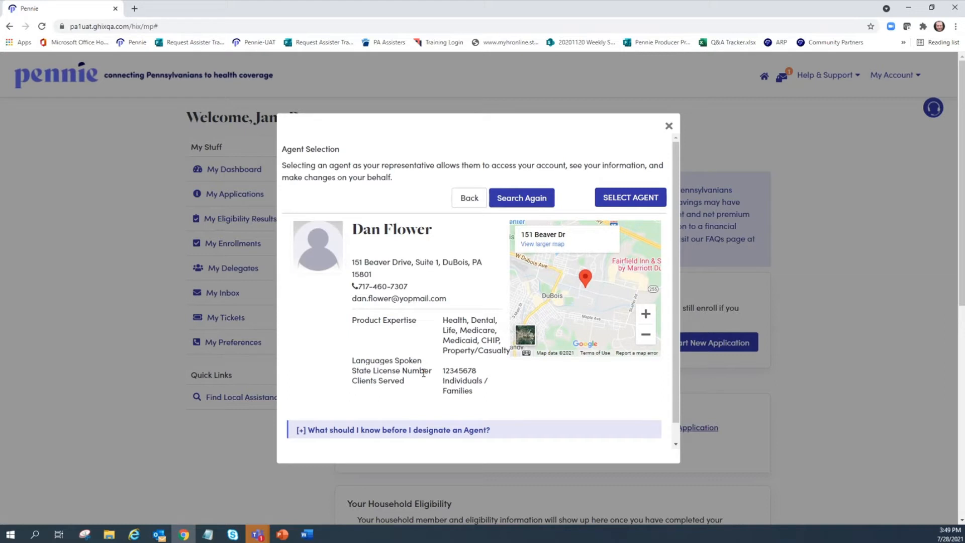
click(632, 199)
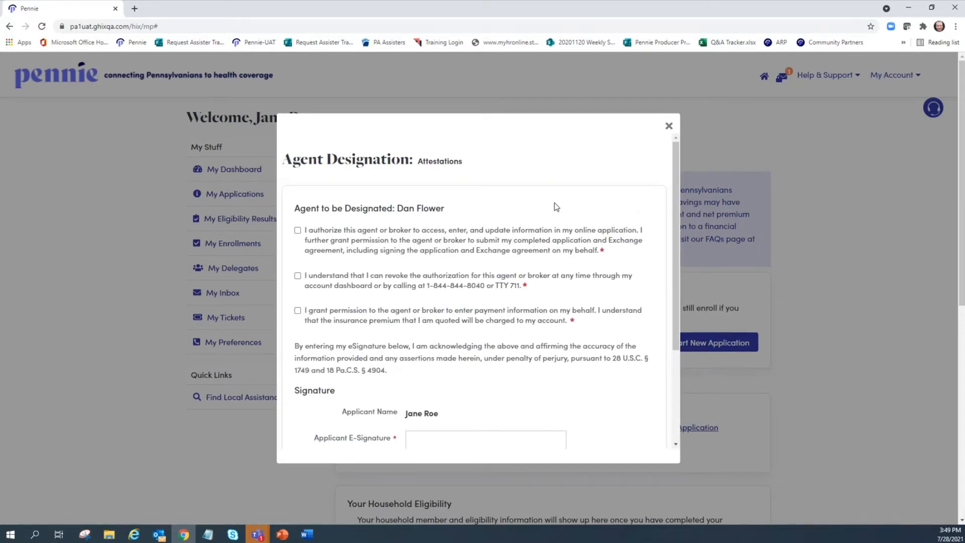
scroll(554, 201, down, 1)
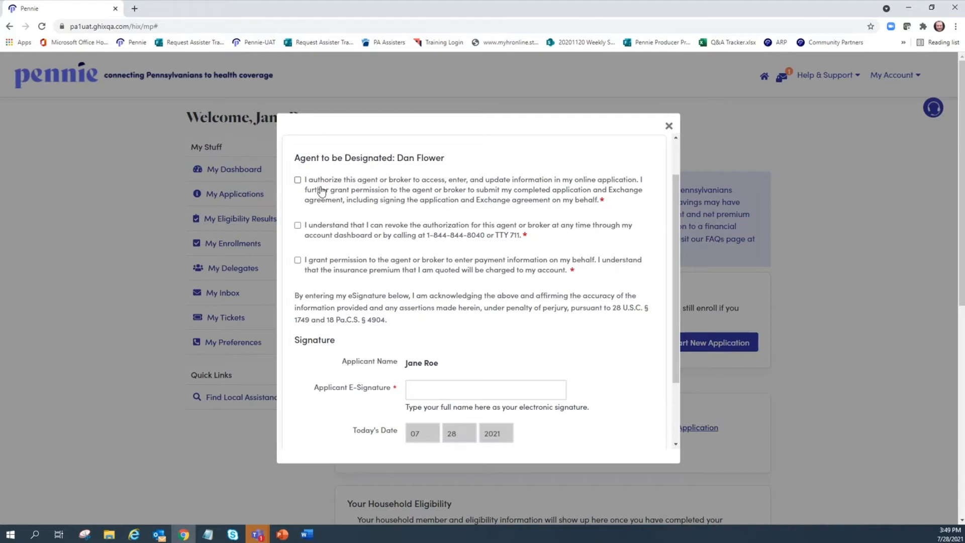
Step: Check all three authorization statements and enter the applicant's full name as e-signature
click(298, 180)
click(298, 226)
click(298, 260)
click(423, 388)
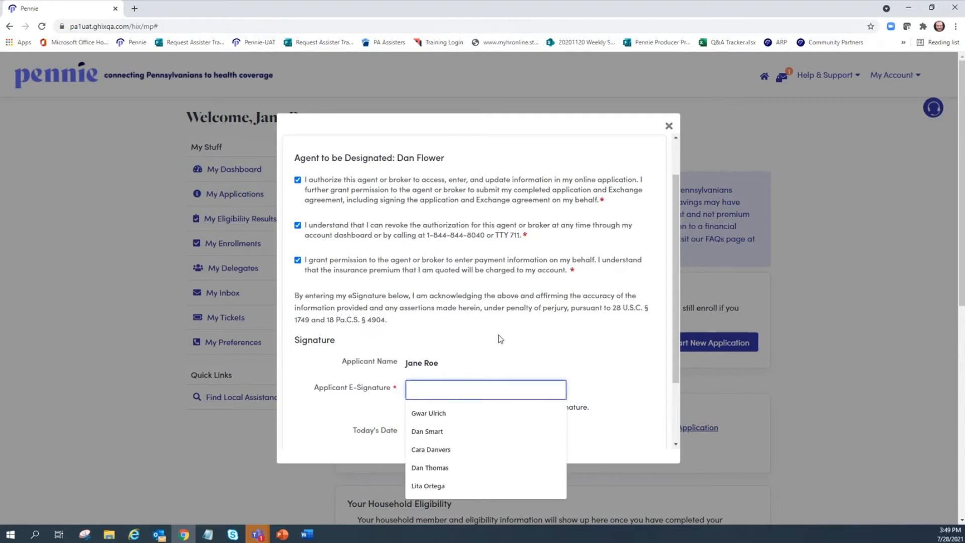
text(Jane )
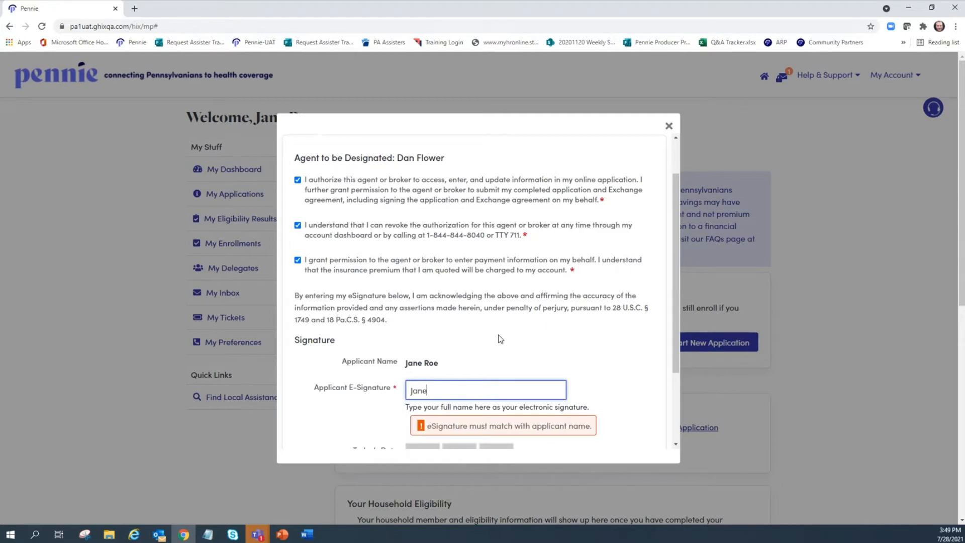
text(Roe)
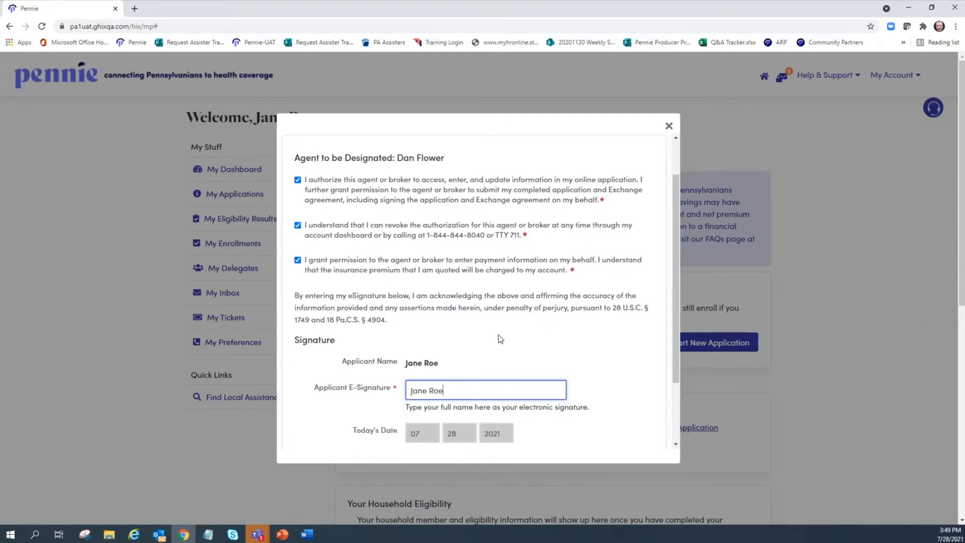
scroll(611, 347, down, 2)
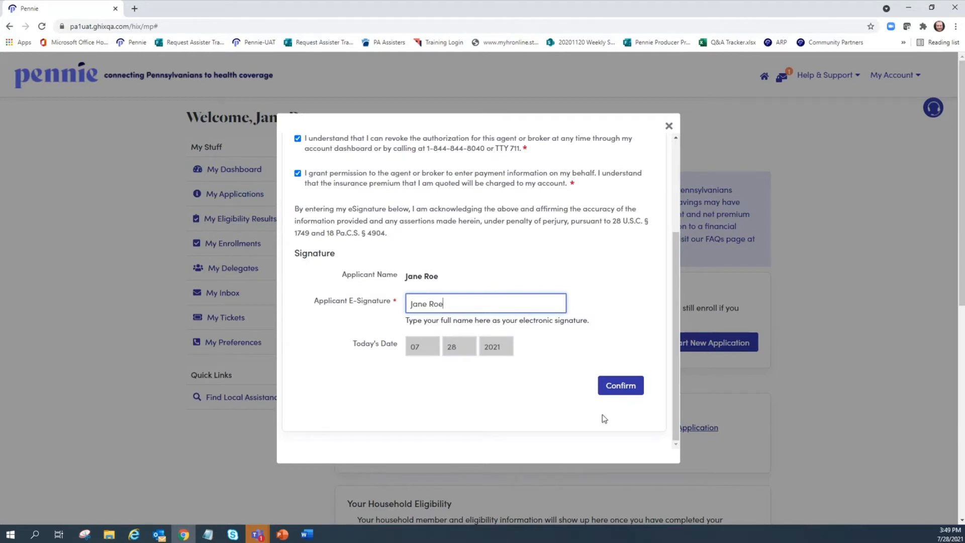
Step: Confirm the agent designation request and close the Congratulations dialog
click(619, 387)
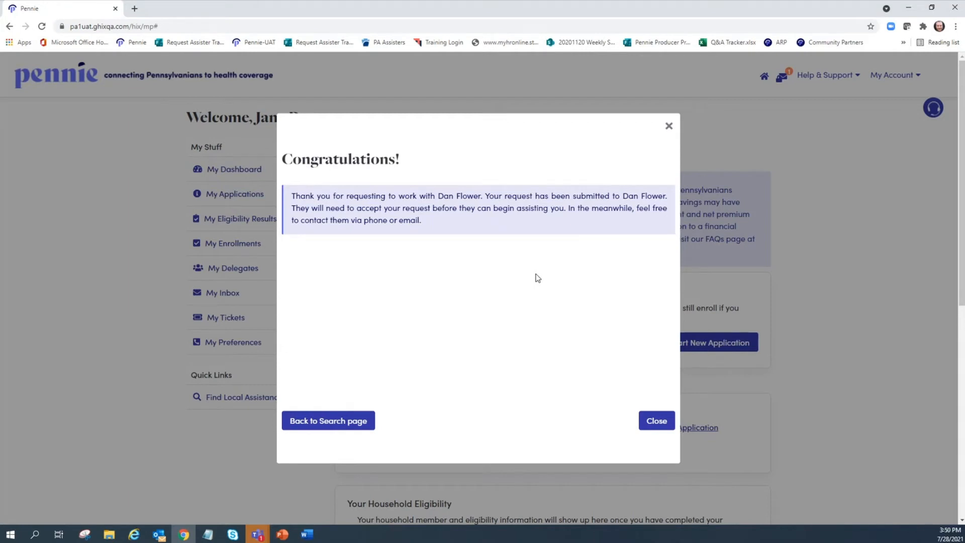
click(652, 427)
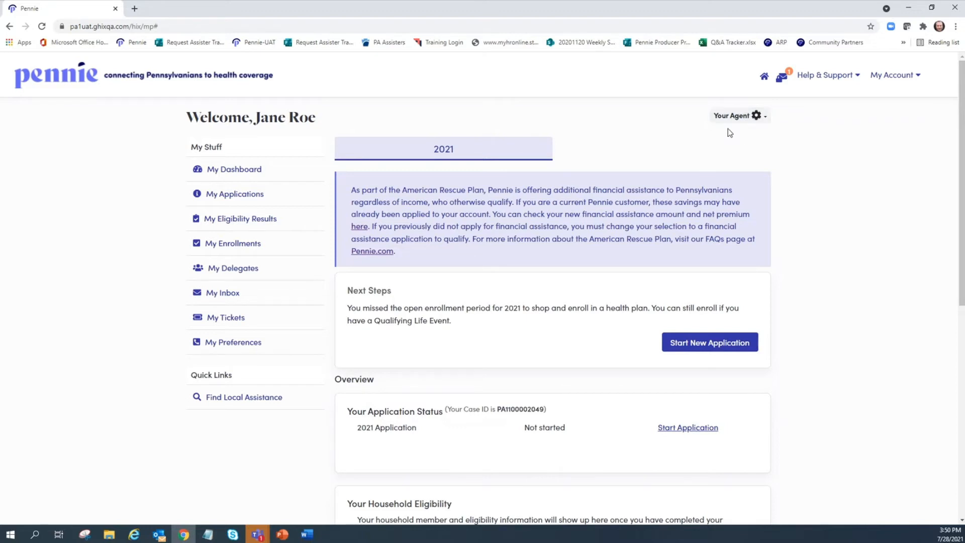
Step: De-designate the pending agent from the Your Agent dropdown and confirm the removal
click(767, 117)
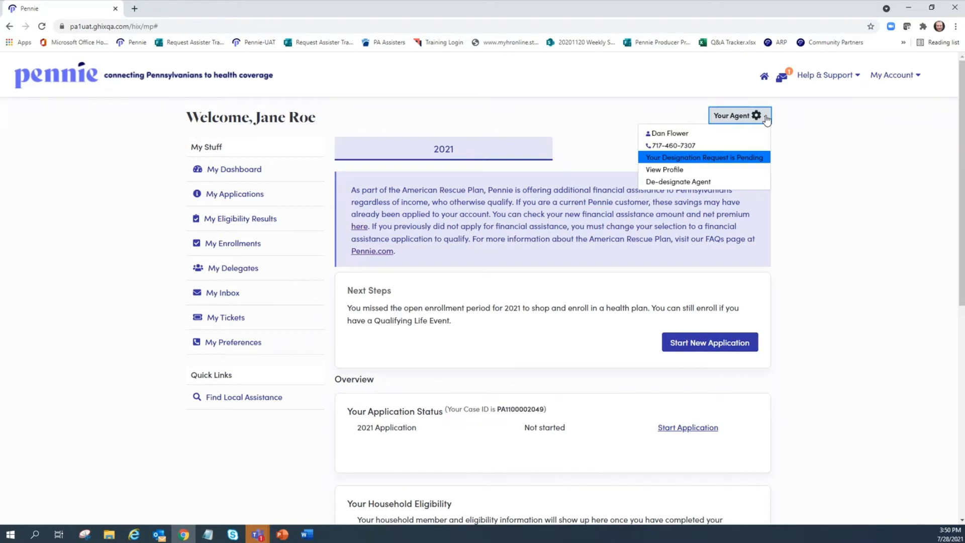
click(677, 186)
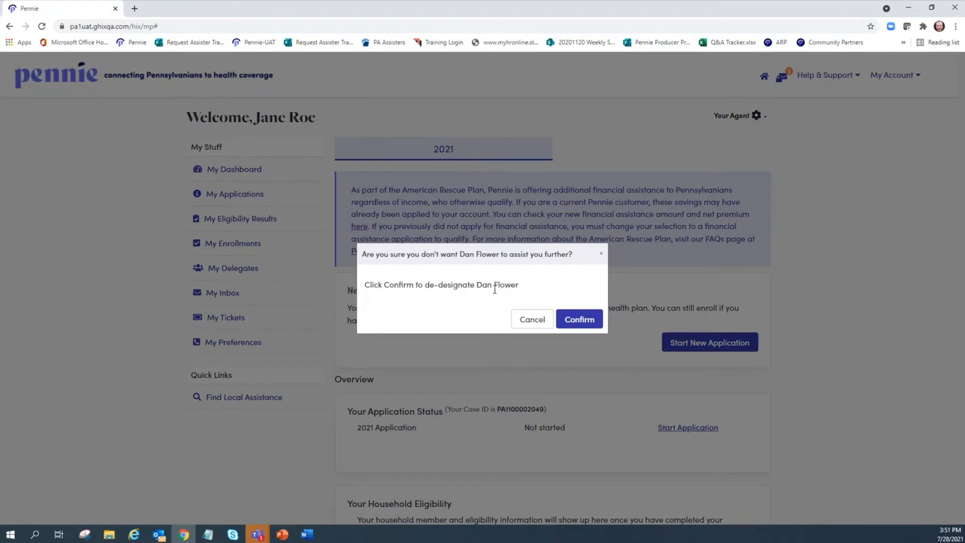
click(582, 320)
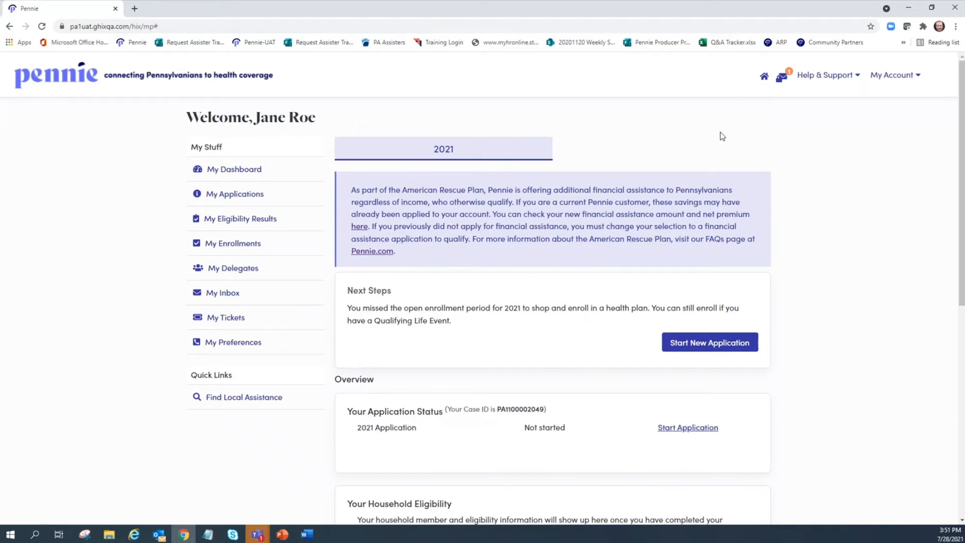
Step: Search Pennsylvania certified agents by the agent's last name, returning two results
click(235, 402)
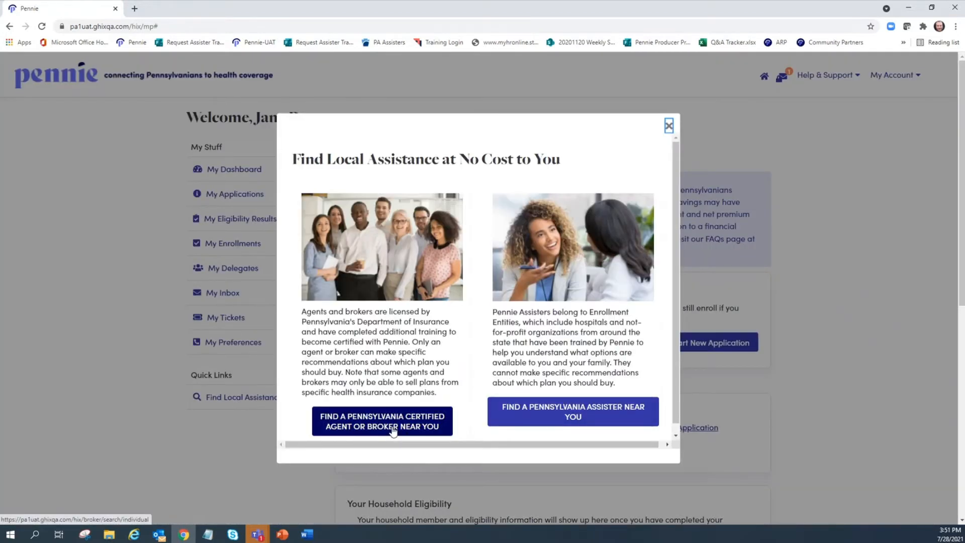
click(393, 429)
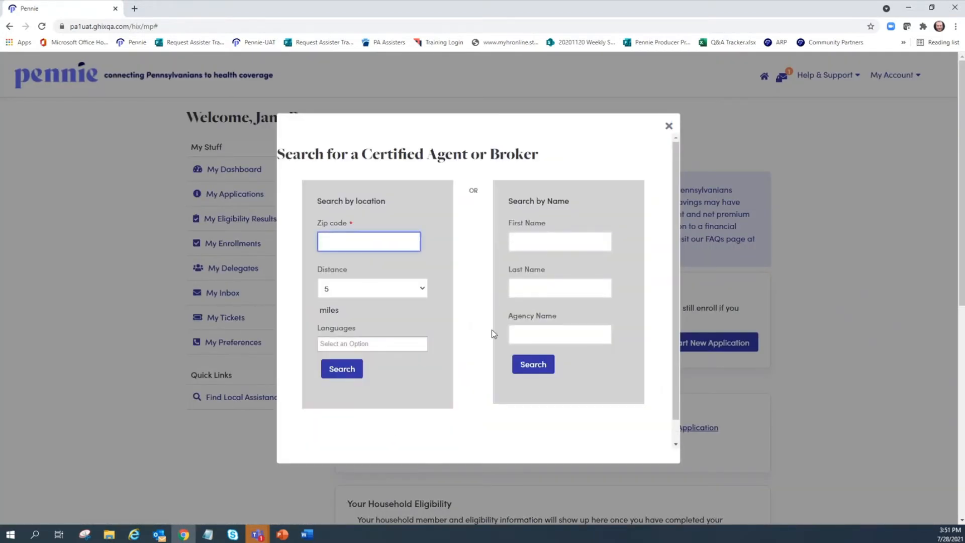
click(536, 290)
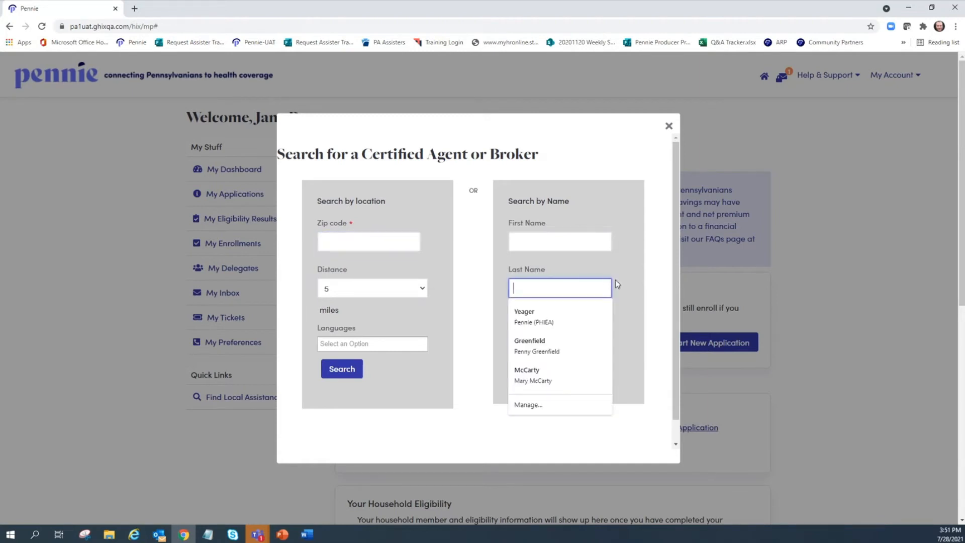
text(Smith)
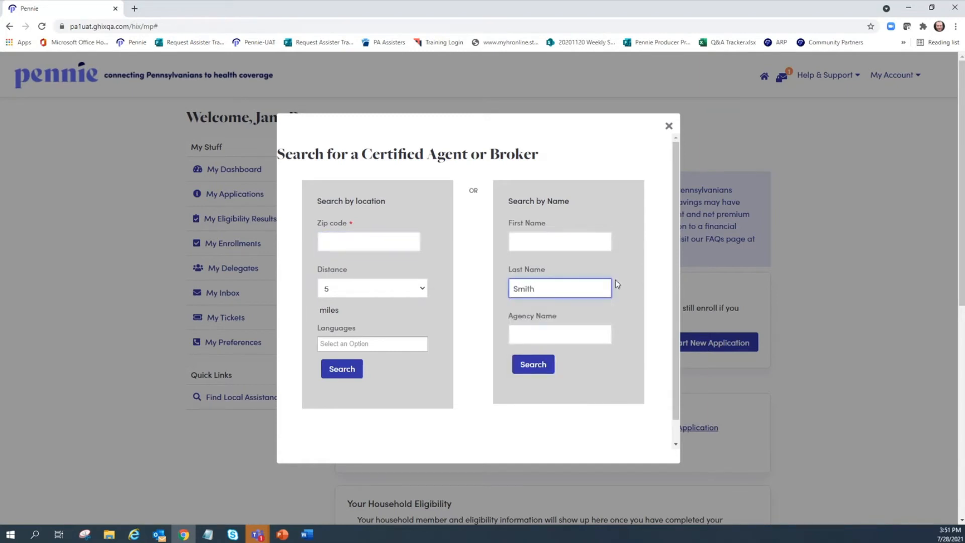
click(539, 371)
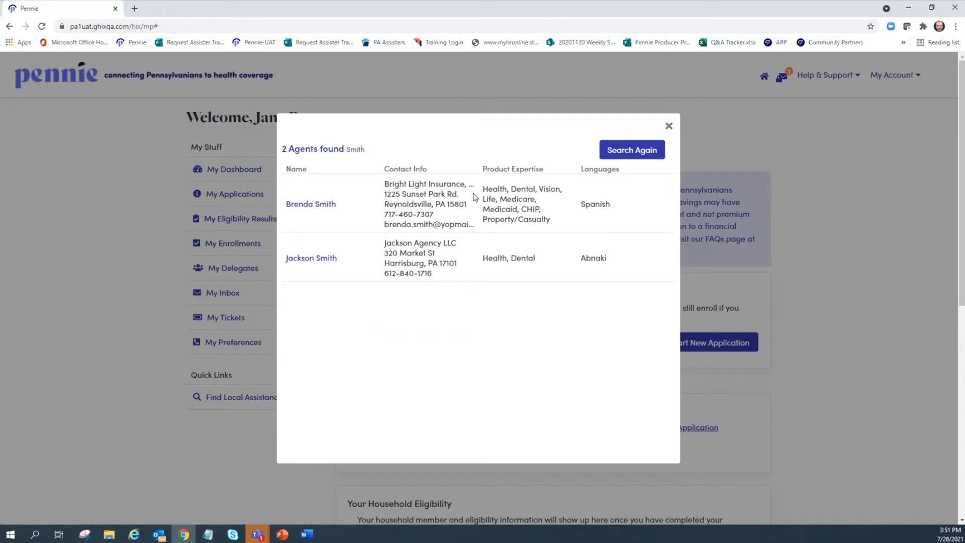
Step: Select the Bright Light Insurance agent, accept all three attestations, e-sign with the applicant's name and submit
click(311, 205)
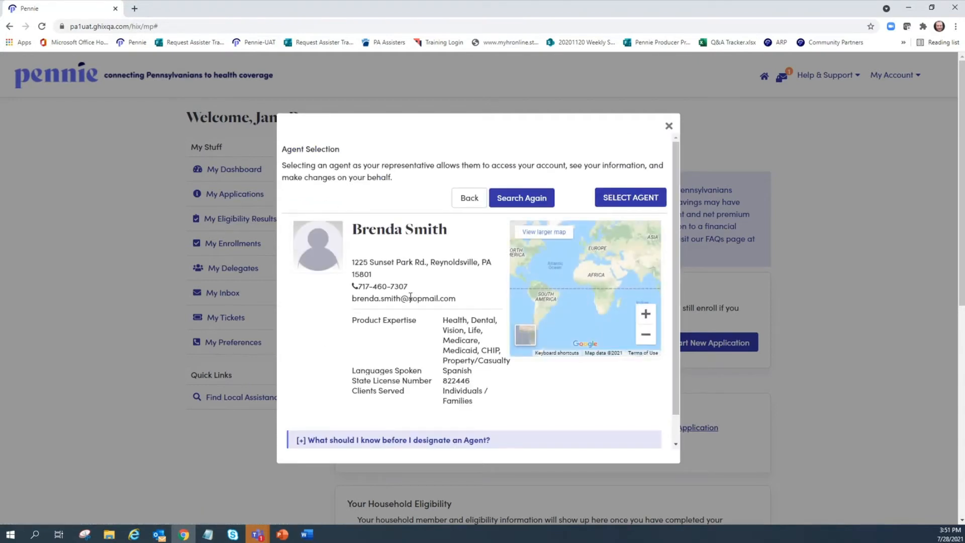
click(631, 198)
click(298, 230)
click(297, 275)
click(298, 310)
scroll(362, 299, down, 3)
click(436, 302)
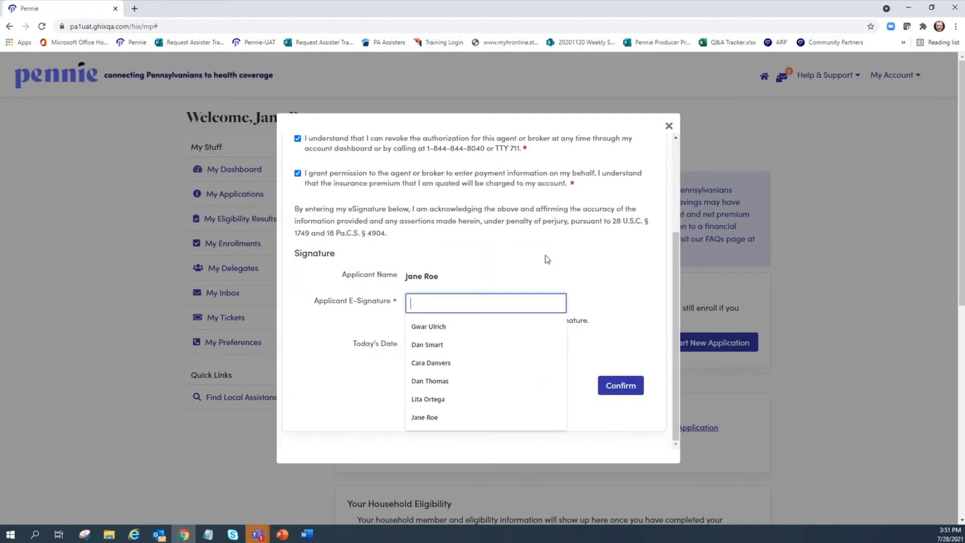
text(Jan)
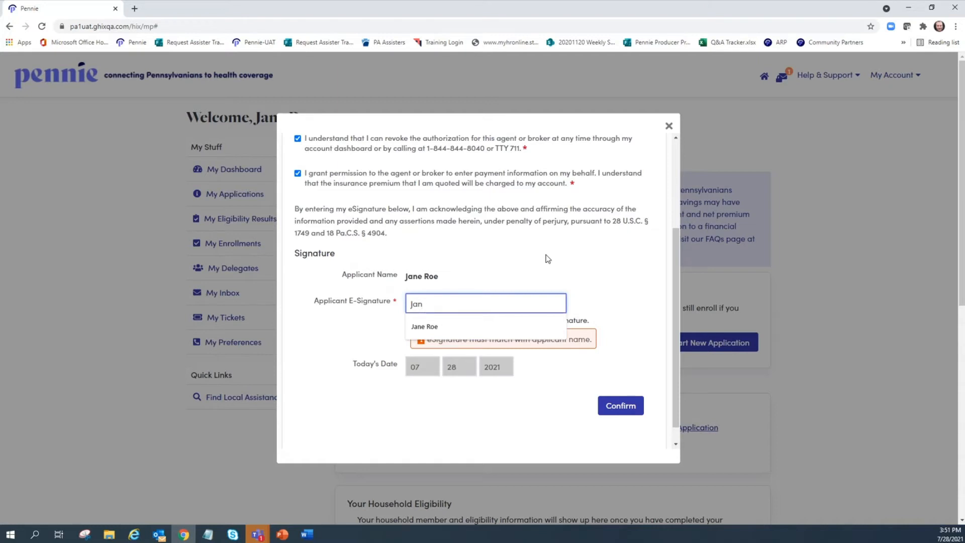
click(428, 324)
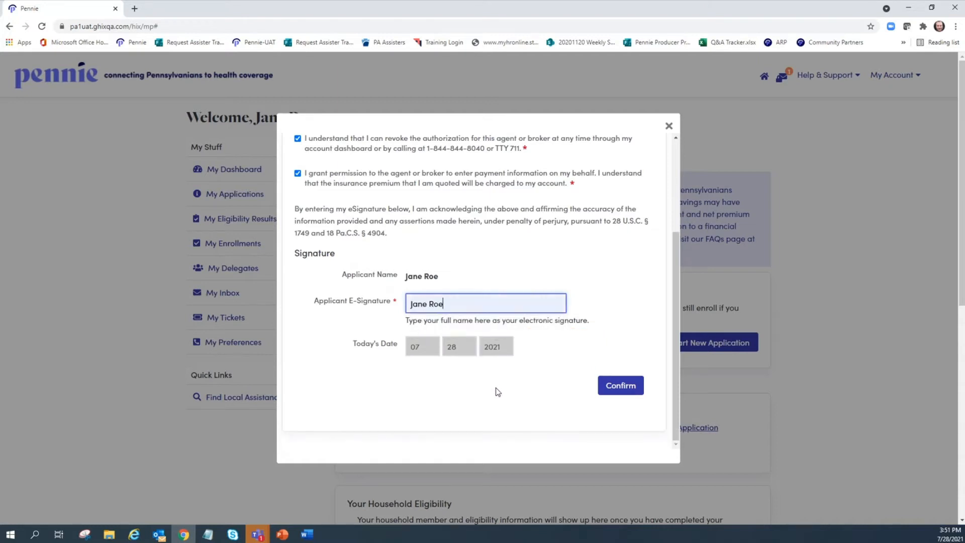
click(621, 385)
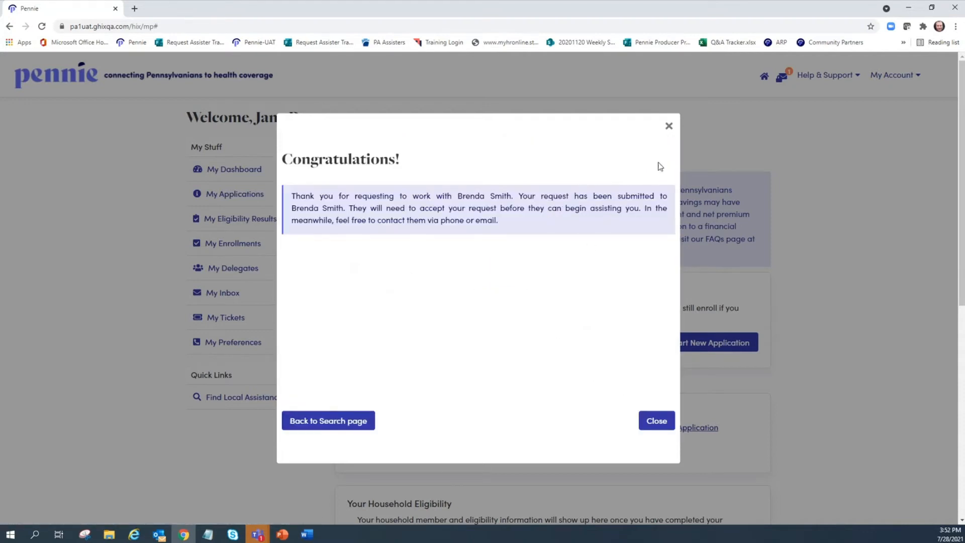
Step: Close the Congratulations dialog and view Your Agent details showing the pending request
click(660, 423)
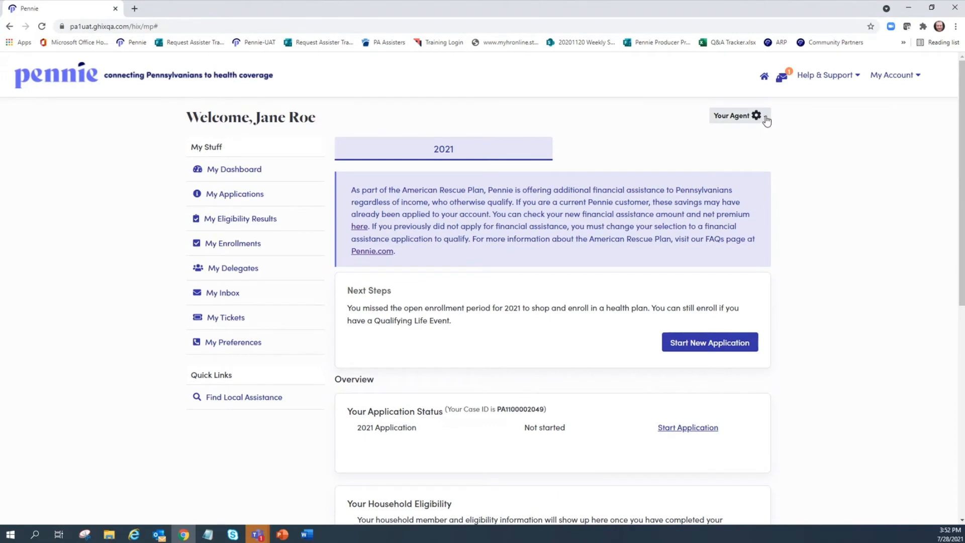
click(765, 118)
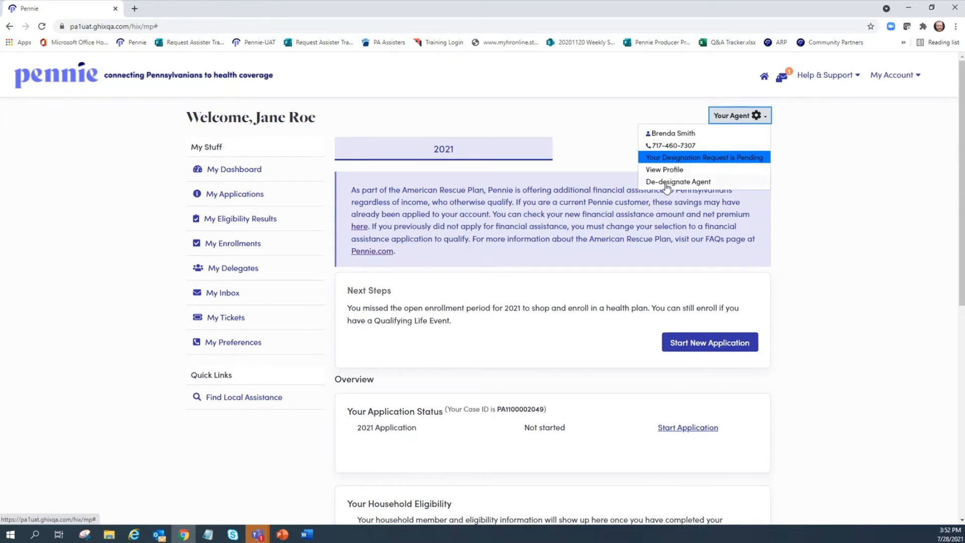
Step: Dismiss the Your Agent details list by clicking blank page space
click(843, 200)
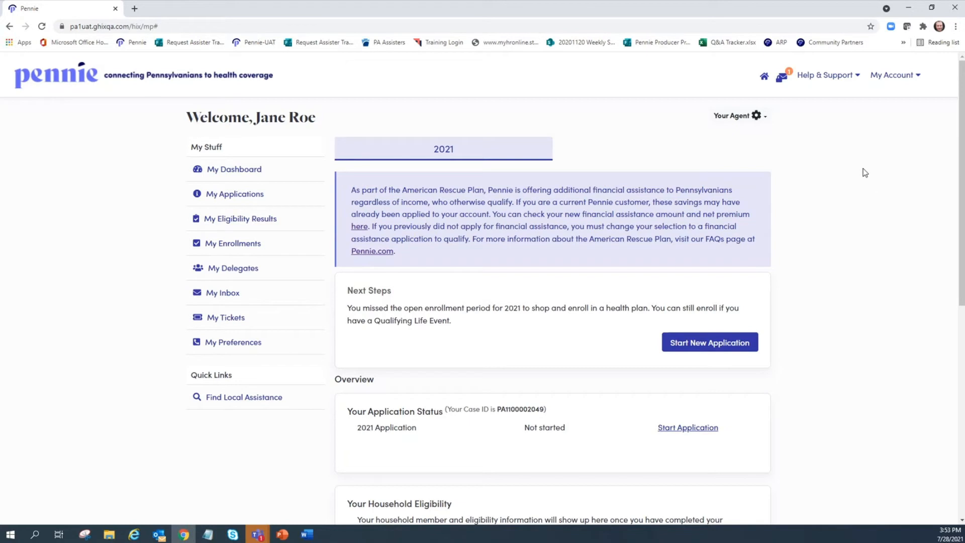
Step: Log the customer out and sign in as the agent with saved credentials, briefly checking the Individuals menu
click(888, 77)
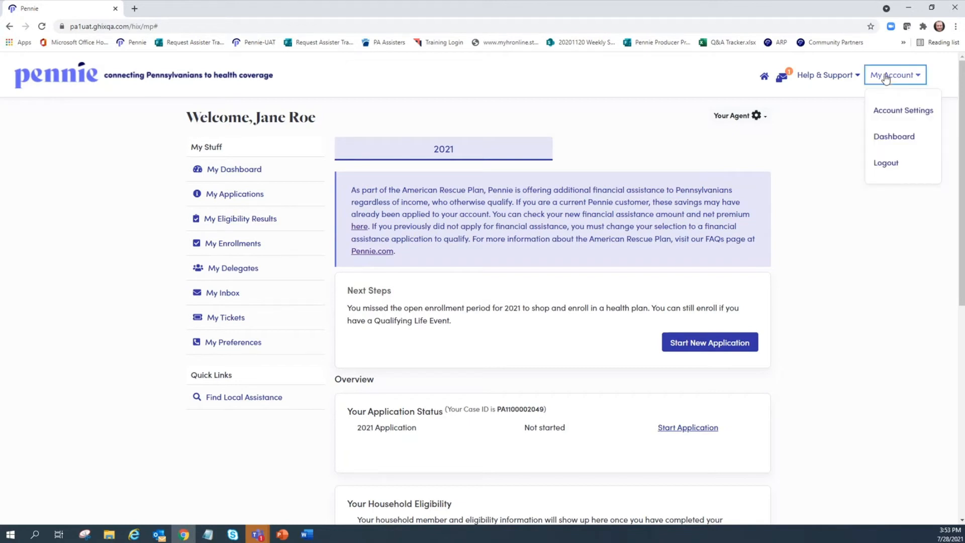
click(889, 163)
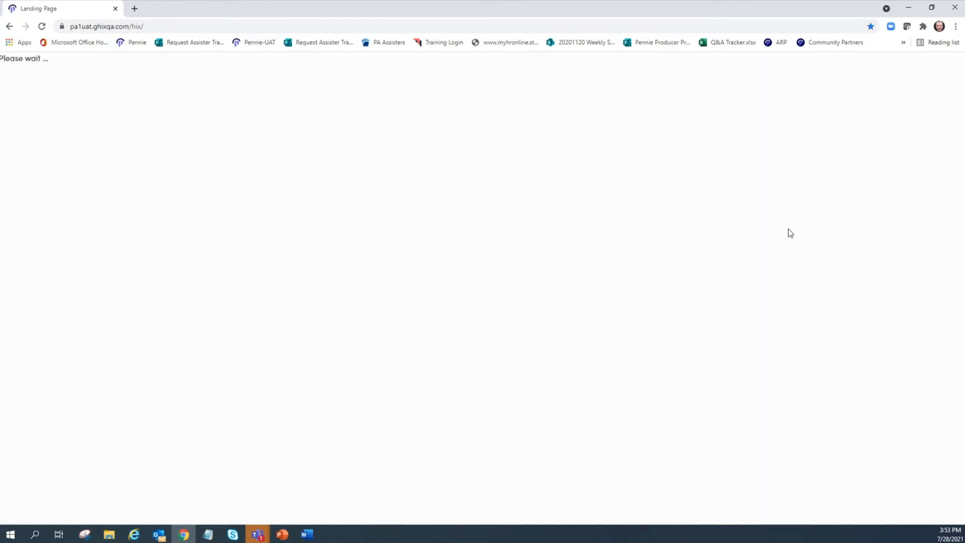
click(835, 79)
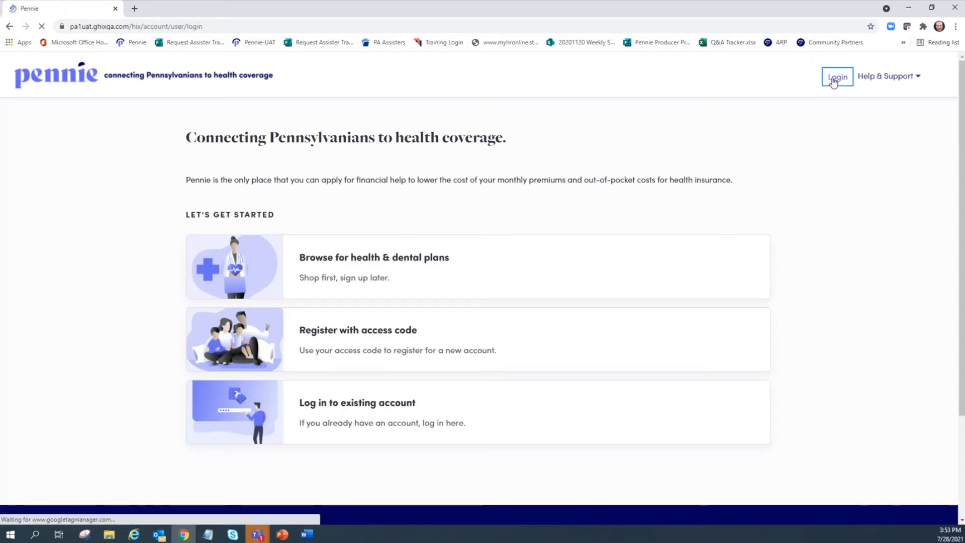
click(552, 197)
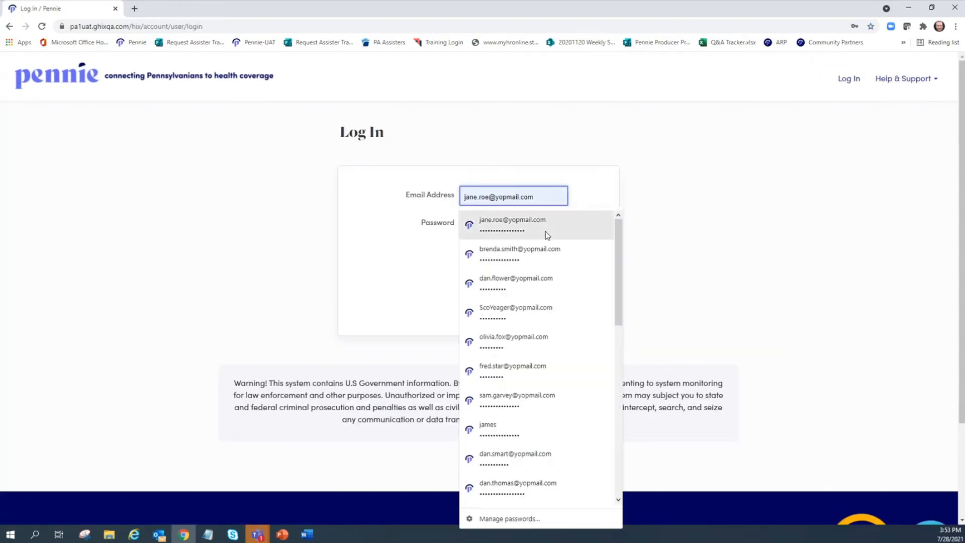
click(550, 252)
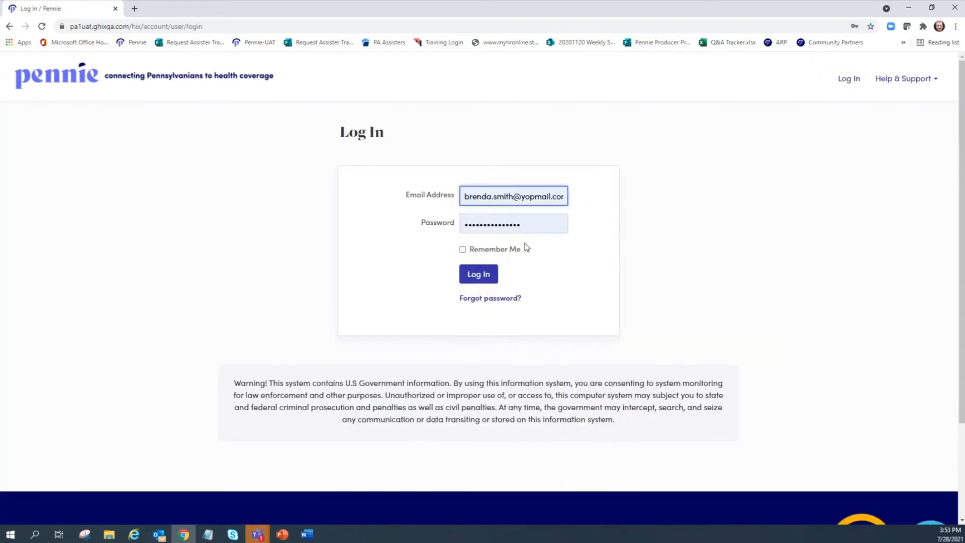
click(486, 275)
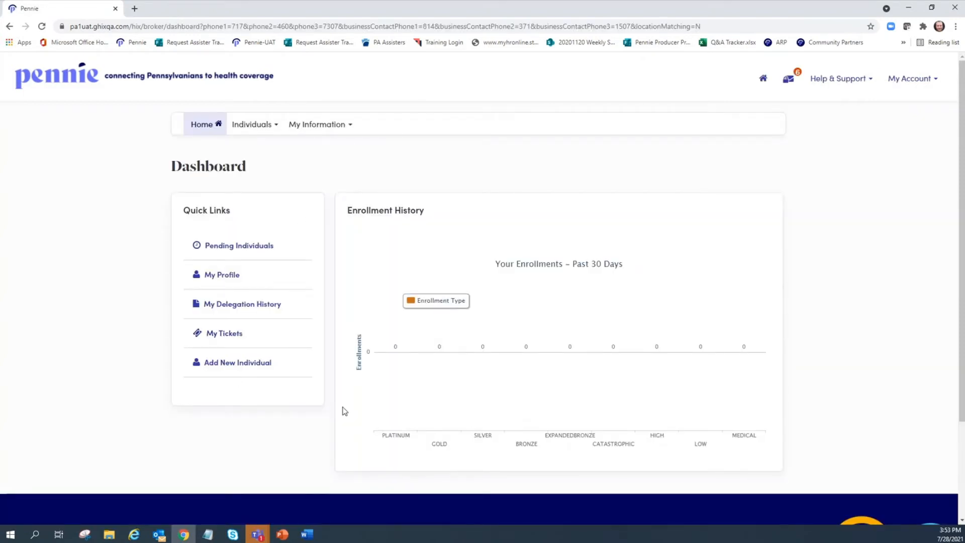
click(271, 127)
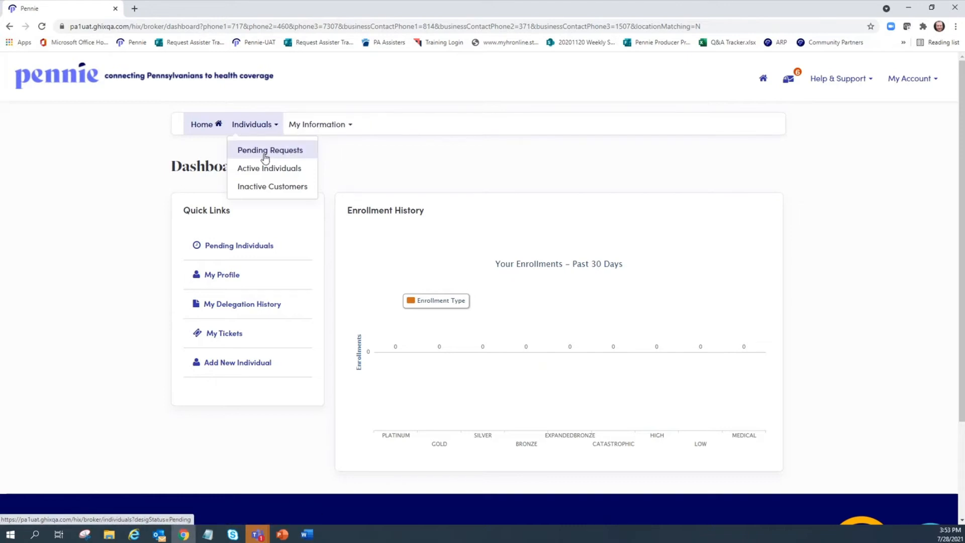
click(397, 169)
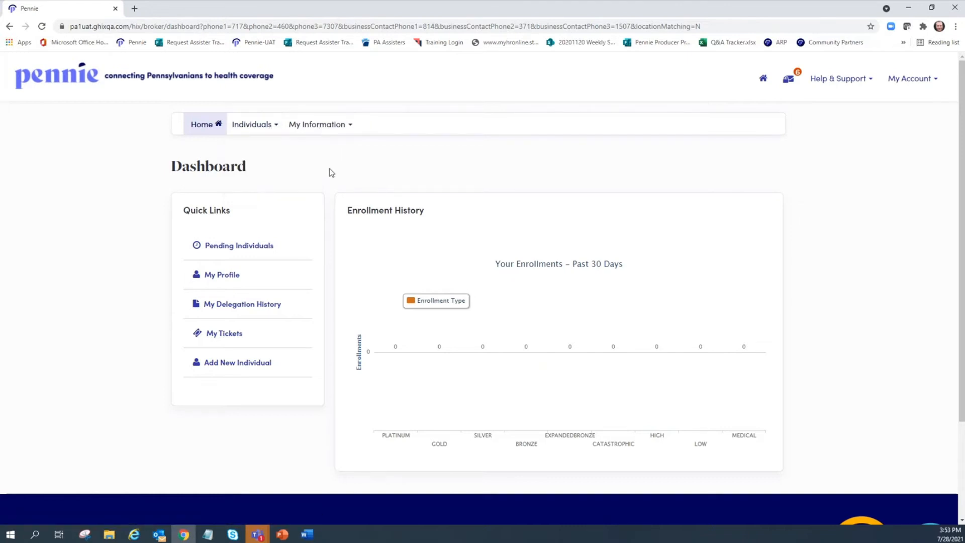
Step: Accept the customer's designation request from the Pending Individuals gear Actions menu
click(223, 250)
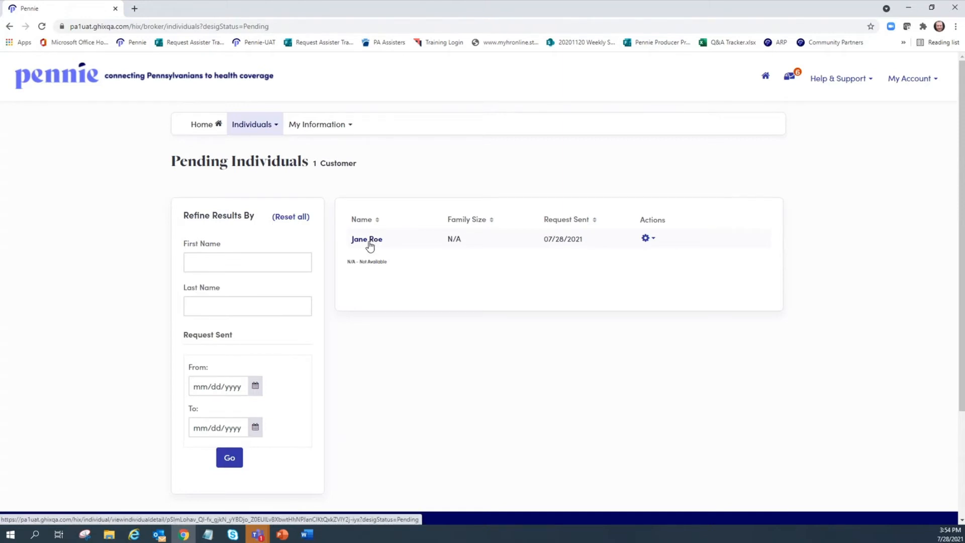
click(654, 244)
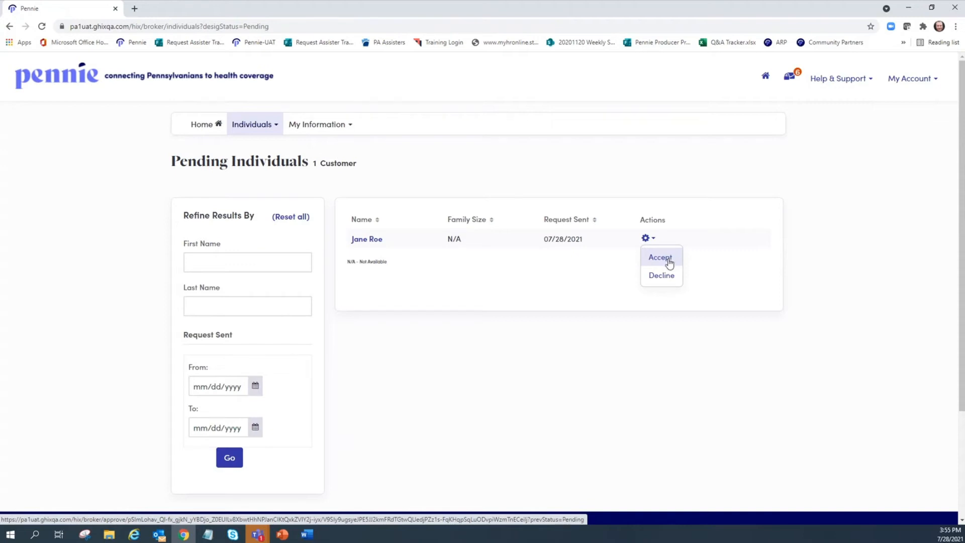
click(660, 257)
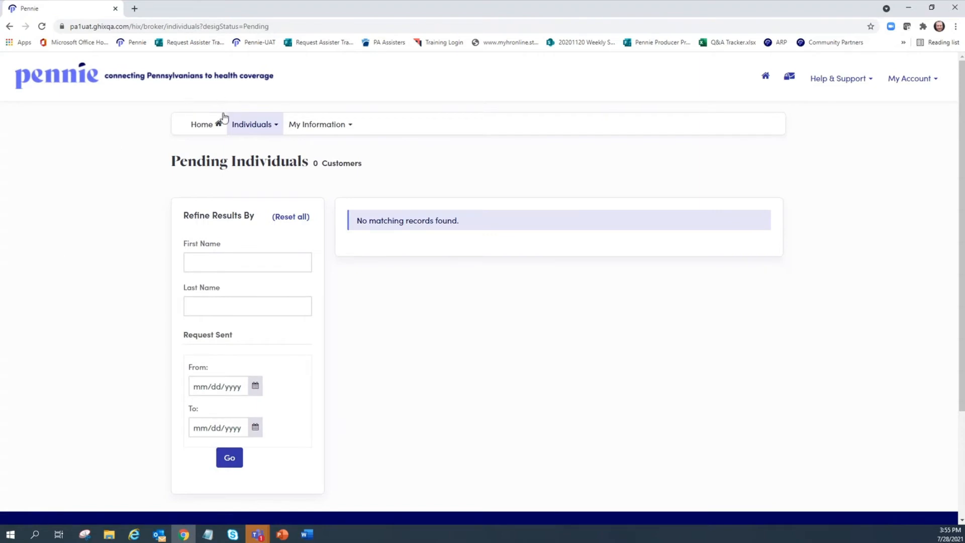
click(266, 127)
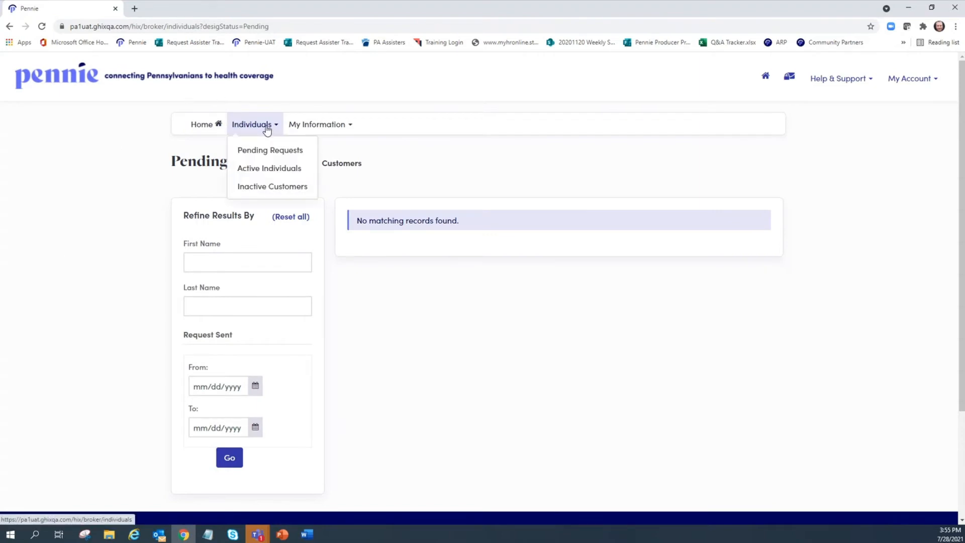
Step: Open Active Individuals and select the newly accepted customer's name, fourth in the list
click(260, 171)
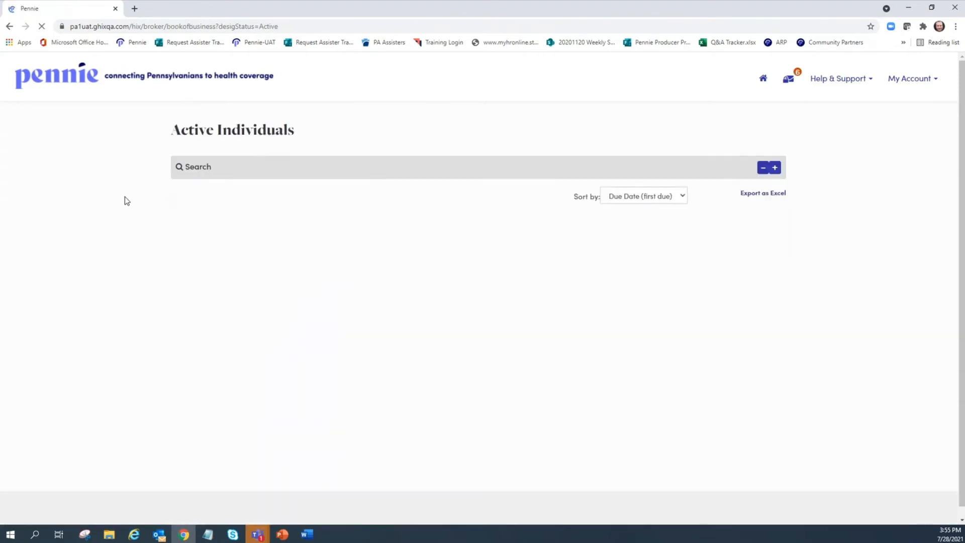
scroll(110, 283, down, 3)
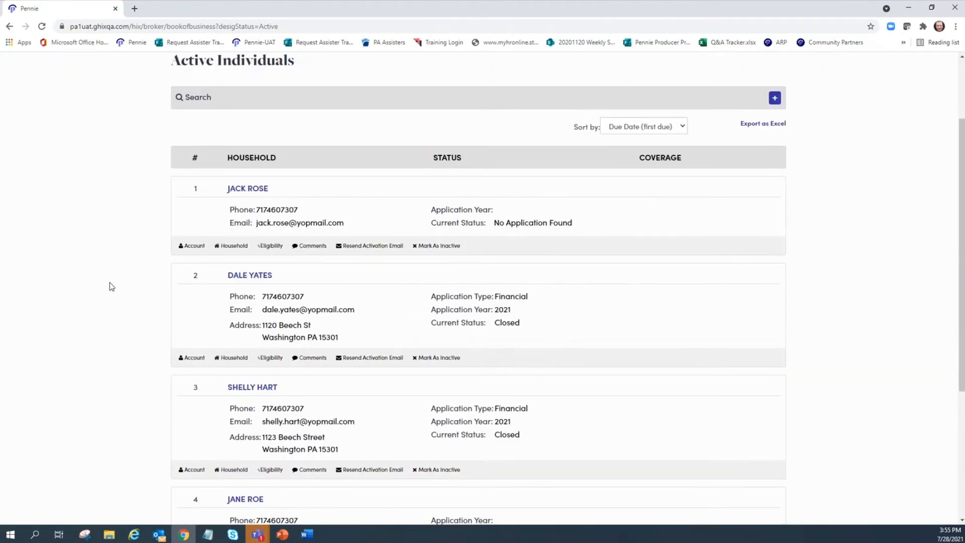
scroll(110, 284, down, 3)
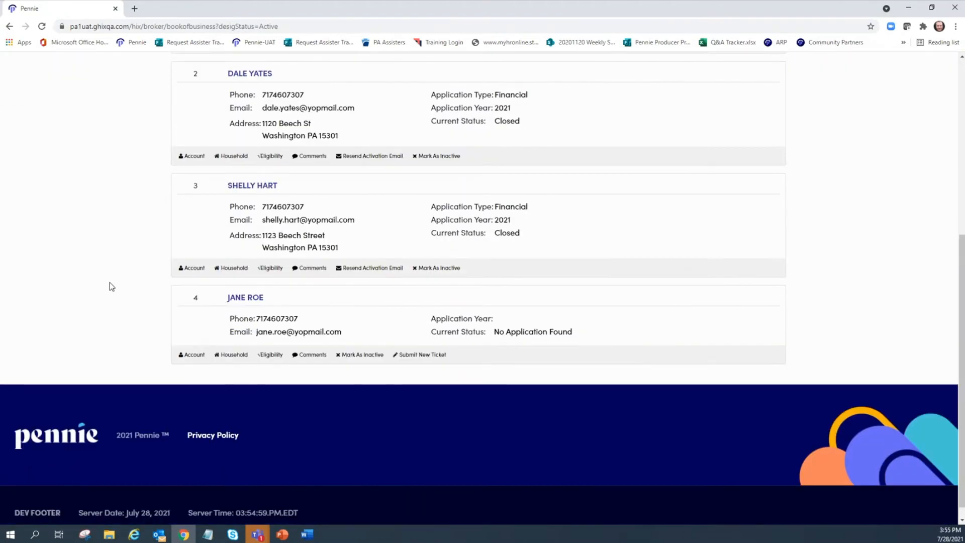
click(250, 299)
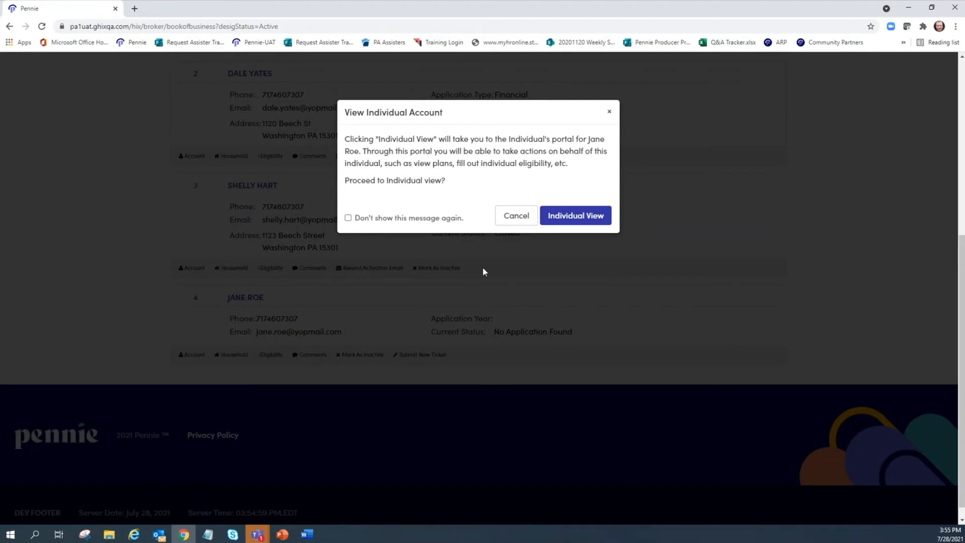
Step: Enter the customer's Individual View, verify the agent is assigned, then return via My Account
click(577, 221)
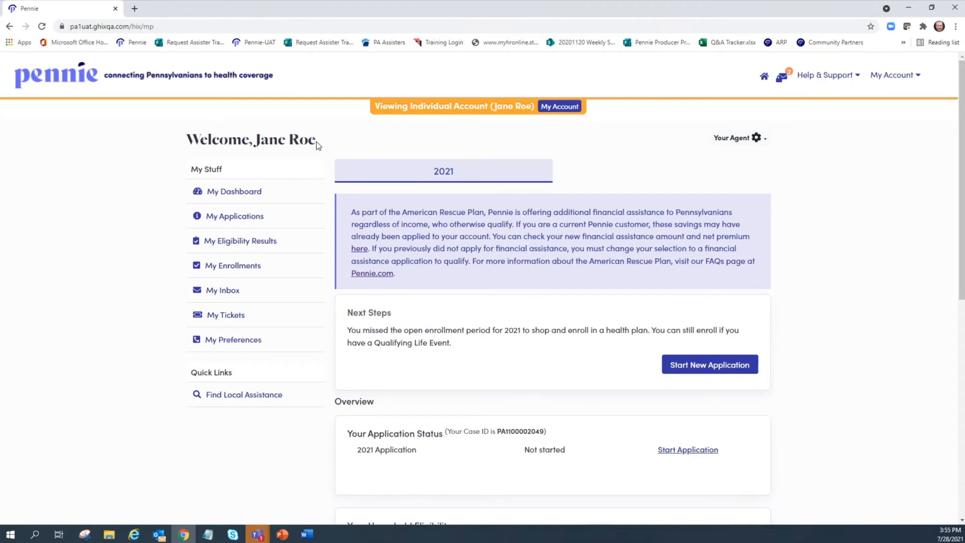
click(764, 142)
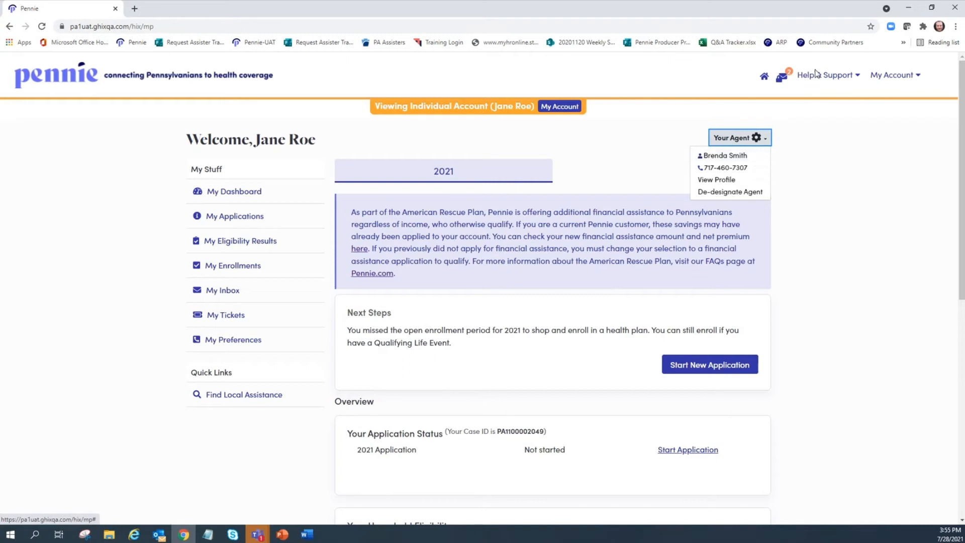
click(841, 264)
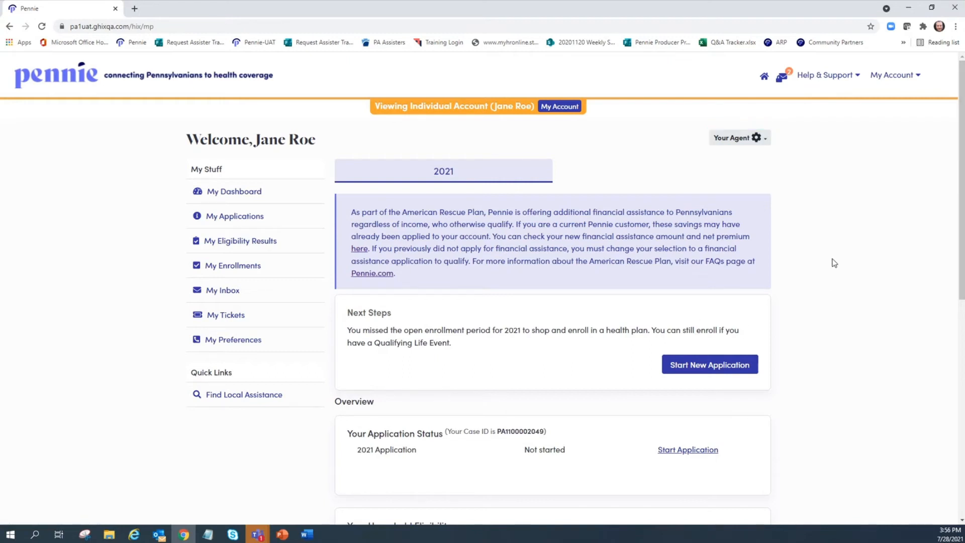
click(560, 106)
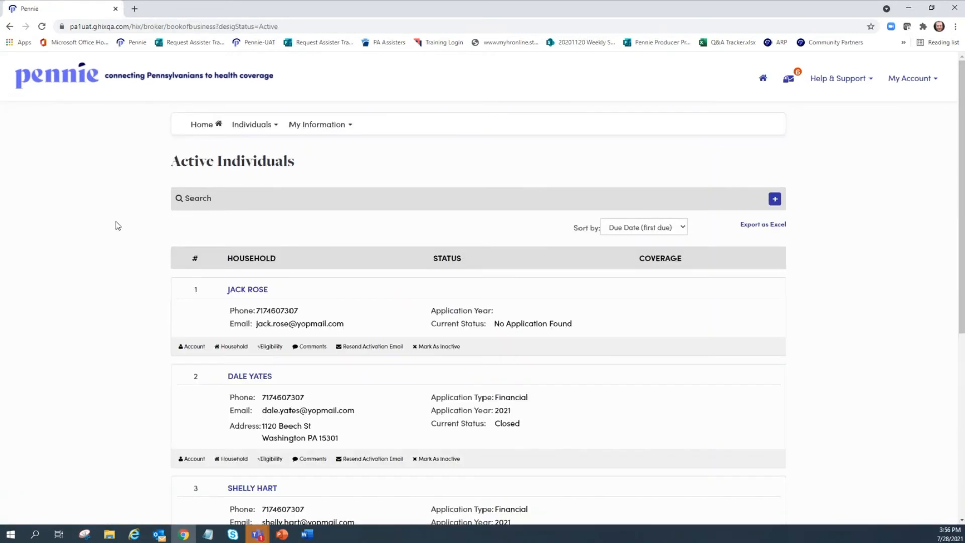
Step: Return to the broker Dashboard via Home and open a new browser tab
click(200, 127)
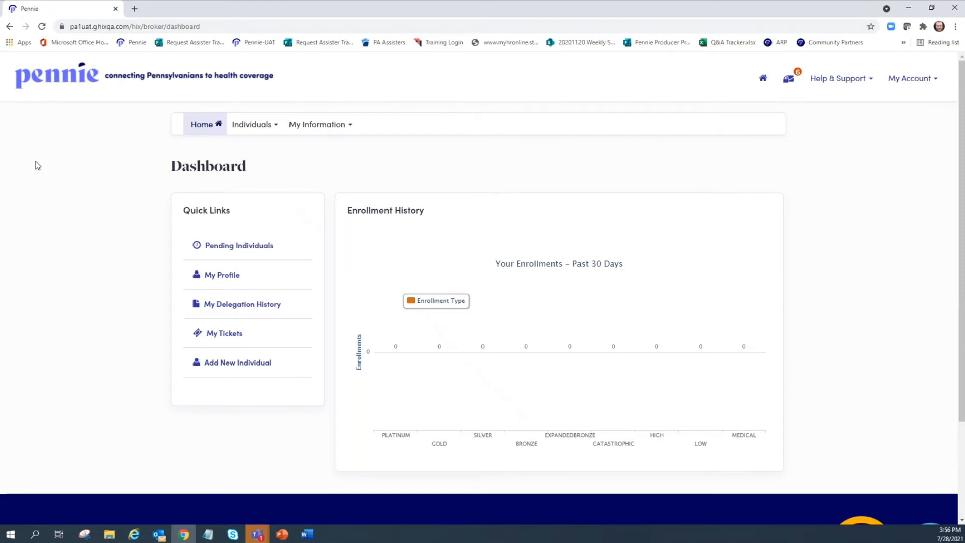
click(134, 9)
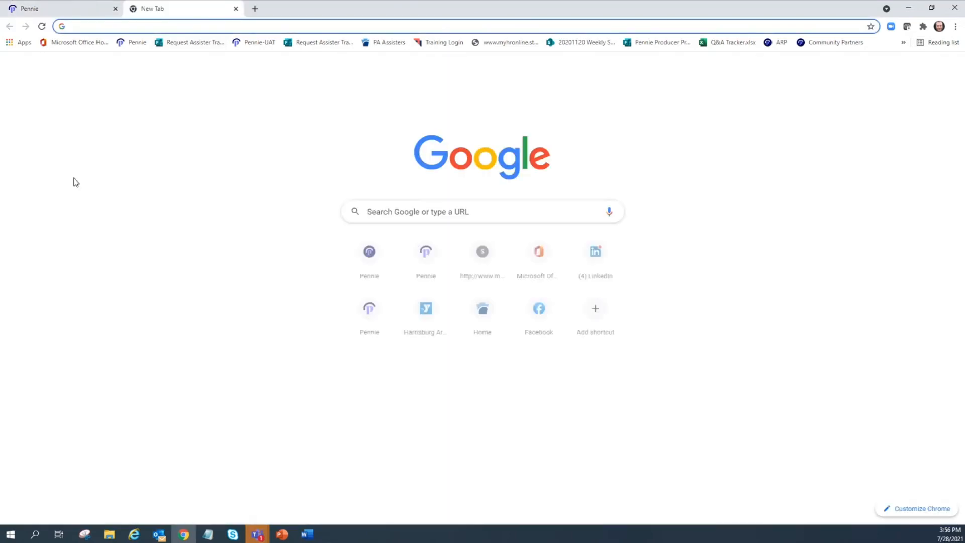
Step: Load pennie.com in the second tab, view the Pennie-Certified Professionals section, then return to the Dashboard tab
text(pennie.com)
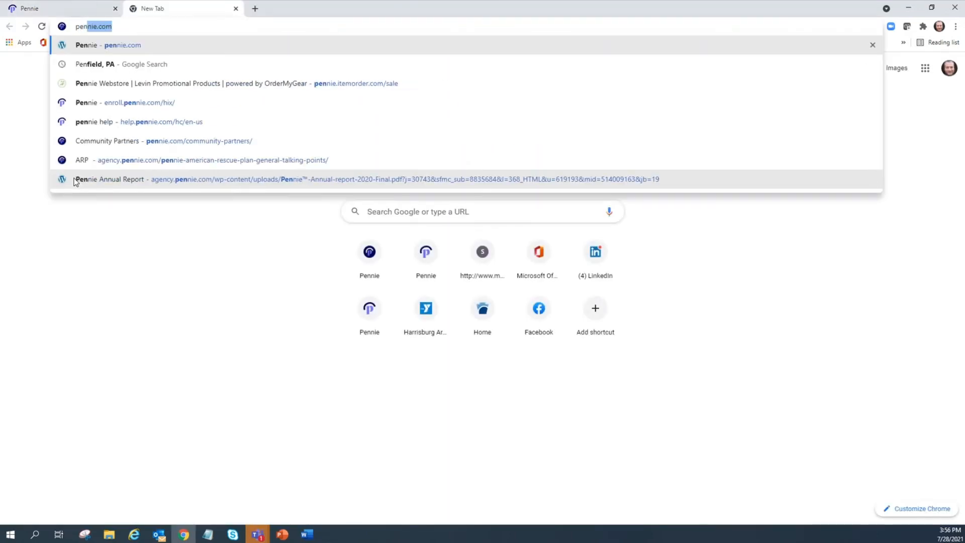
key(Return)
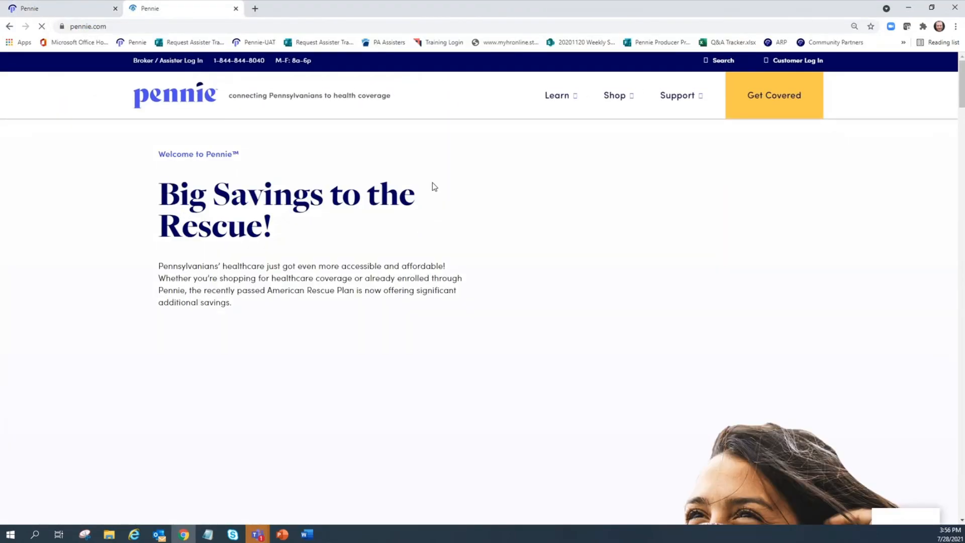
scroll(294, 201, down, 12)
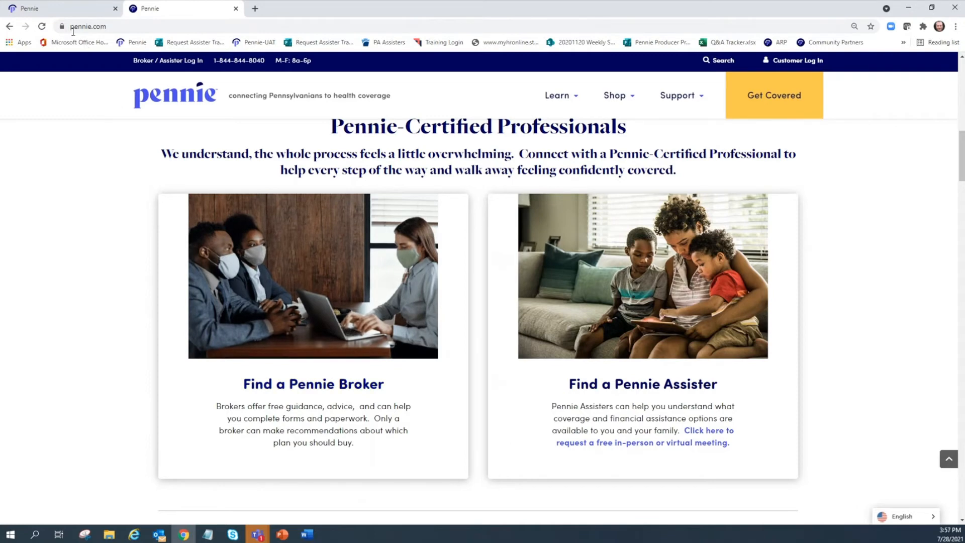
click(64, 7)
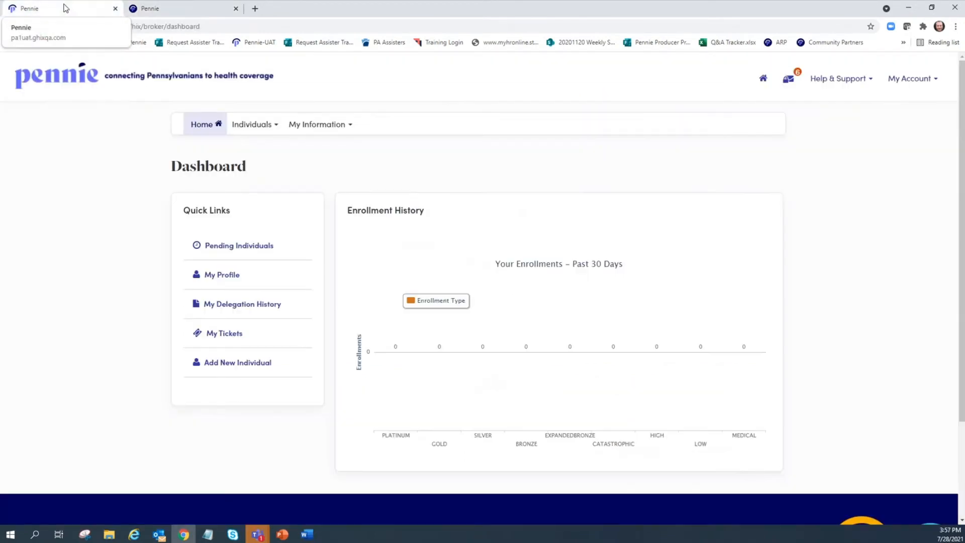
click(274, 126)
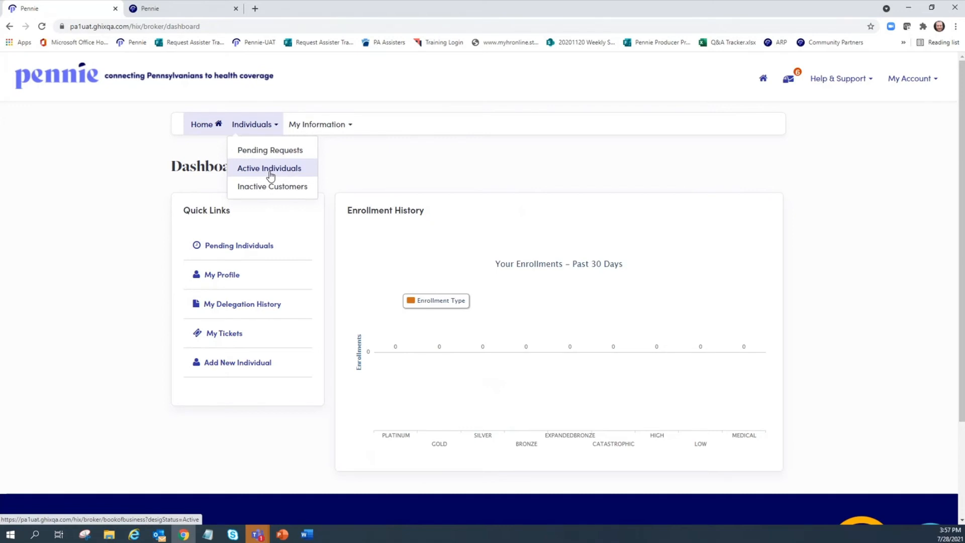
click(56, 209)
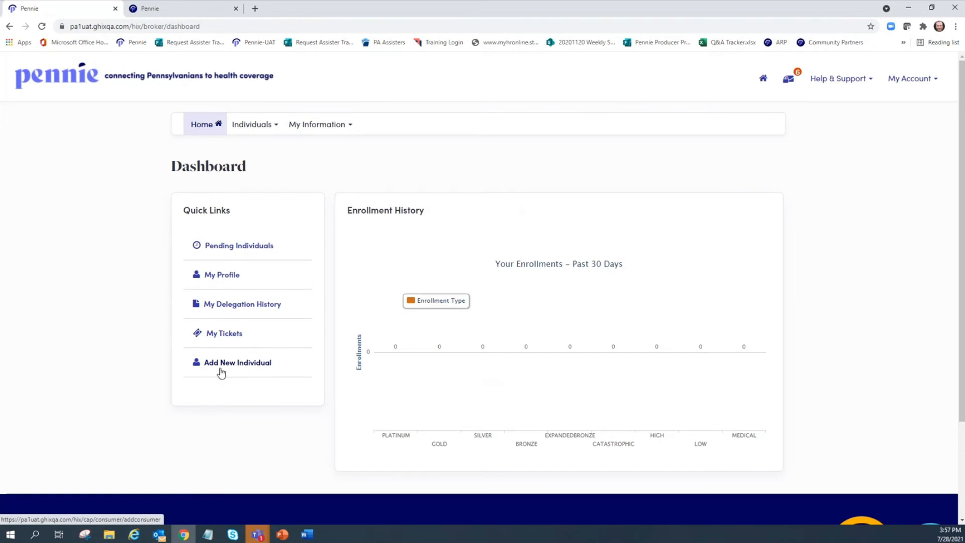
Step: Open a blank Create Customer Record form via Quick Links > Add New Individual, ready at First Name
click(239, 369)
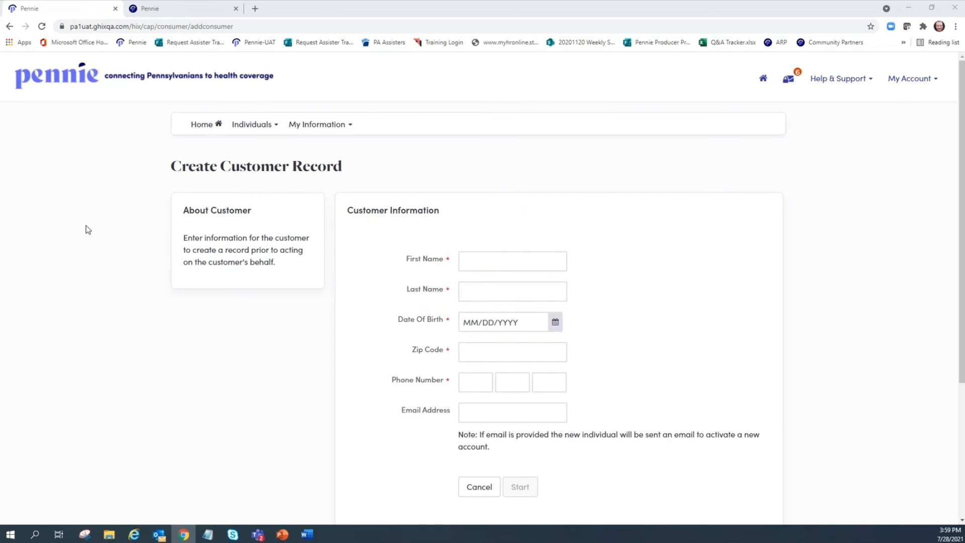
click(202, 124)
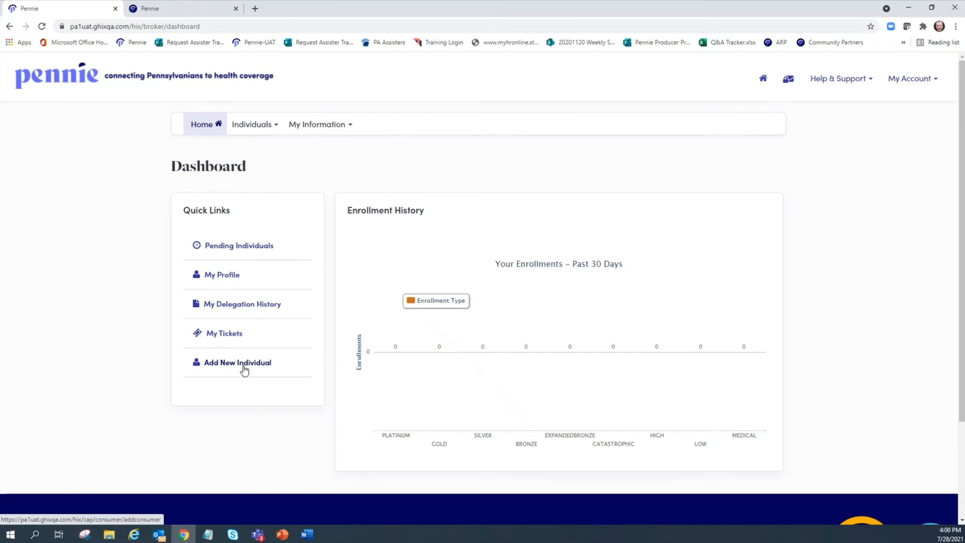
click(245, 370)
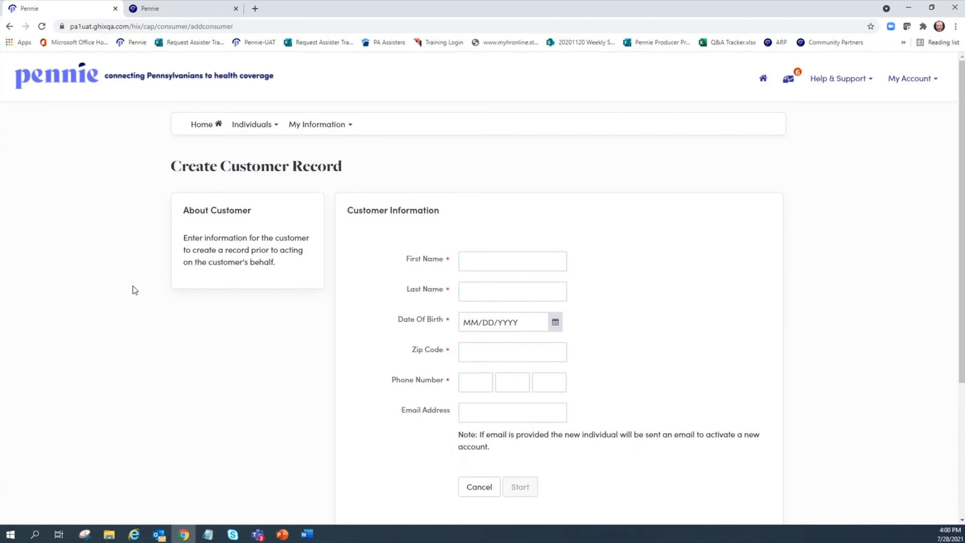
click(494, 260)
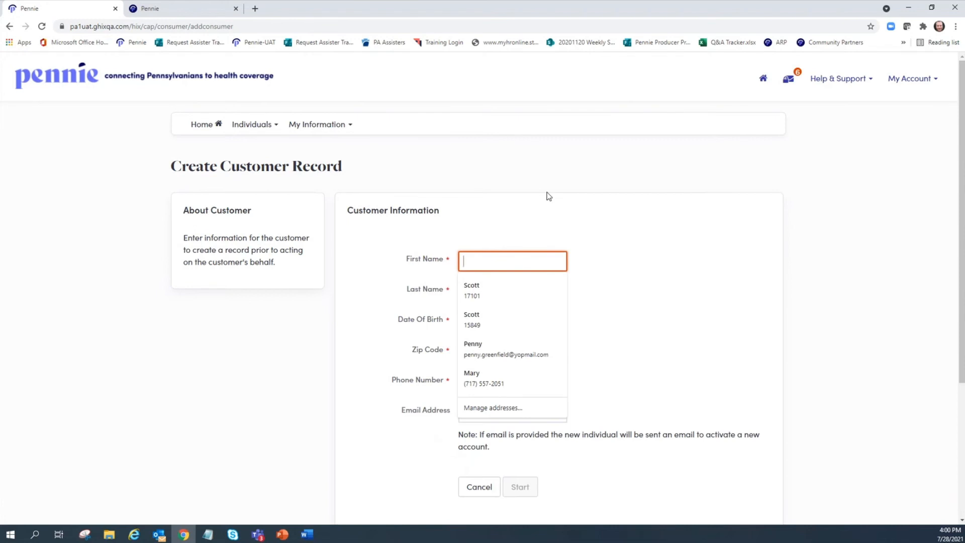
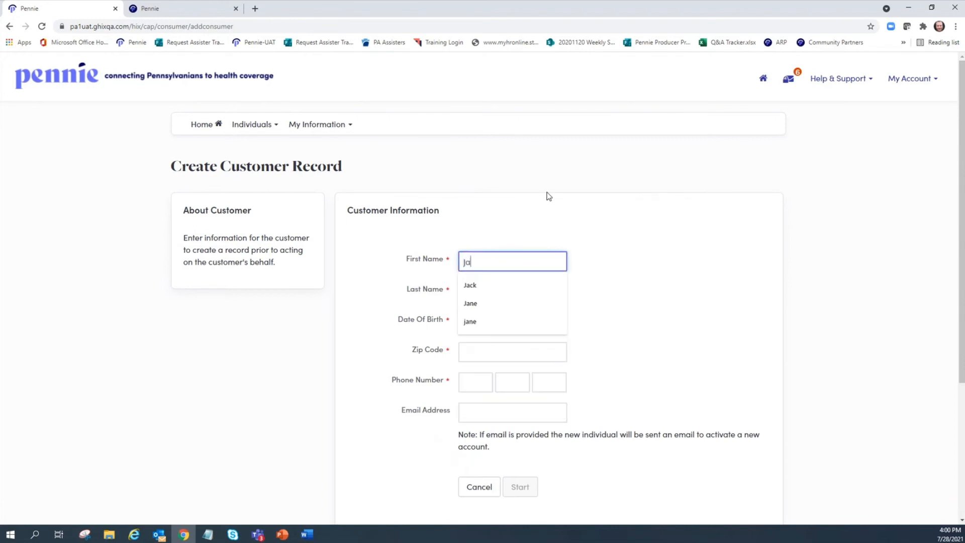
key(Tab)
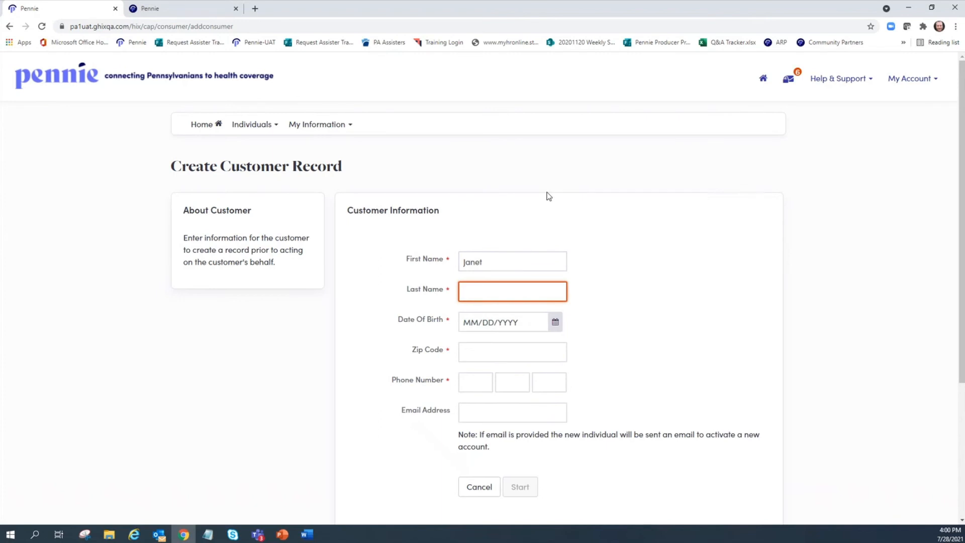
key(Tab)
text(09/)
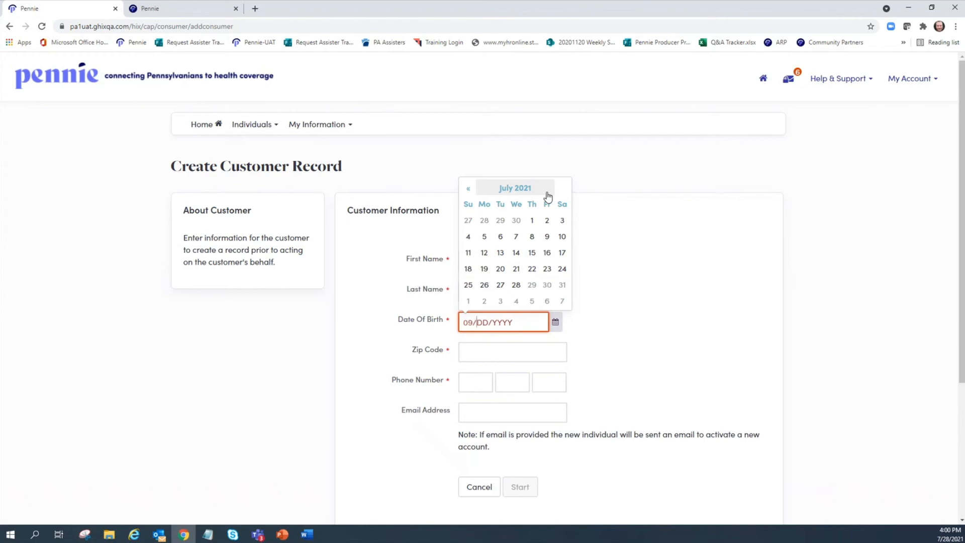
text(11/20)
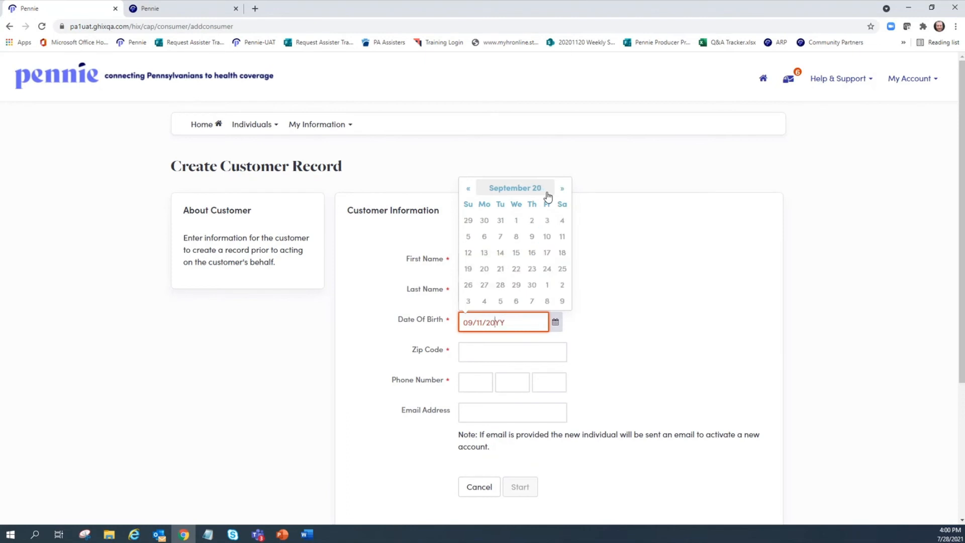
key(BackSpace)
key(BackSpace)
text(1992)
click(631, 297)
Step: Fill in zip code 17191 and the customer's phone number
click(485, 356)
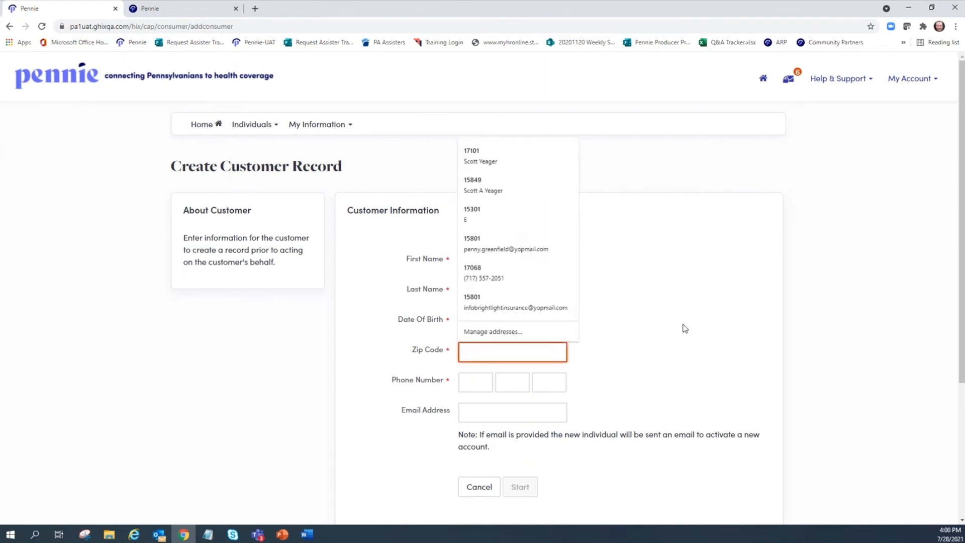
text(17191)
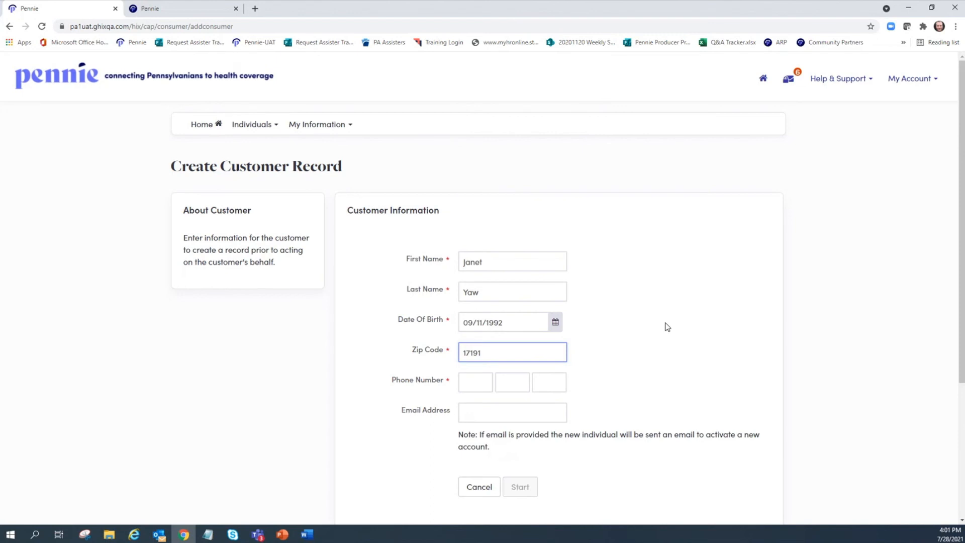
click(482, 382)
click(482, 382)
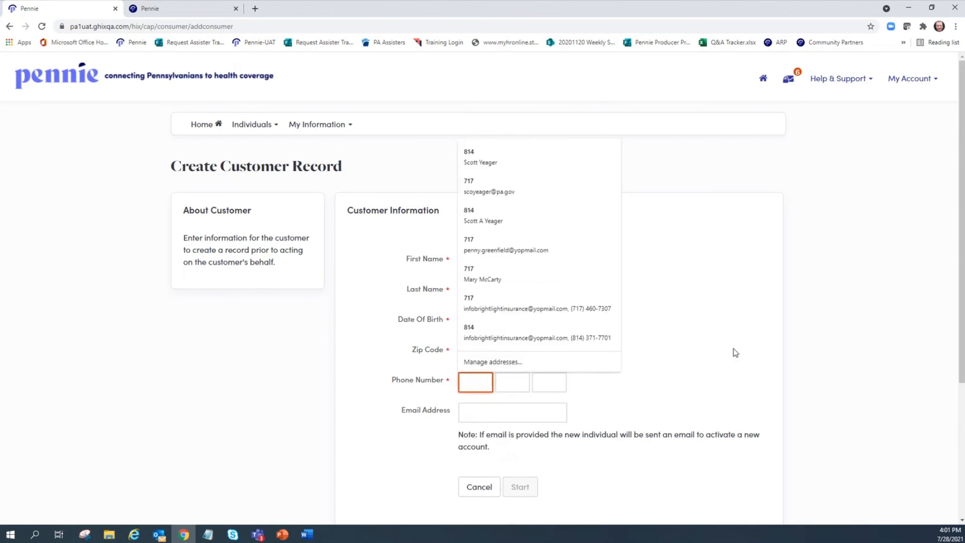
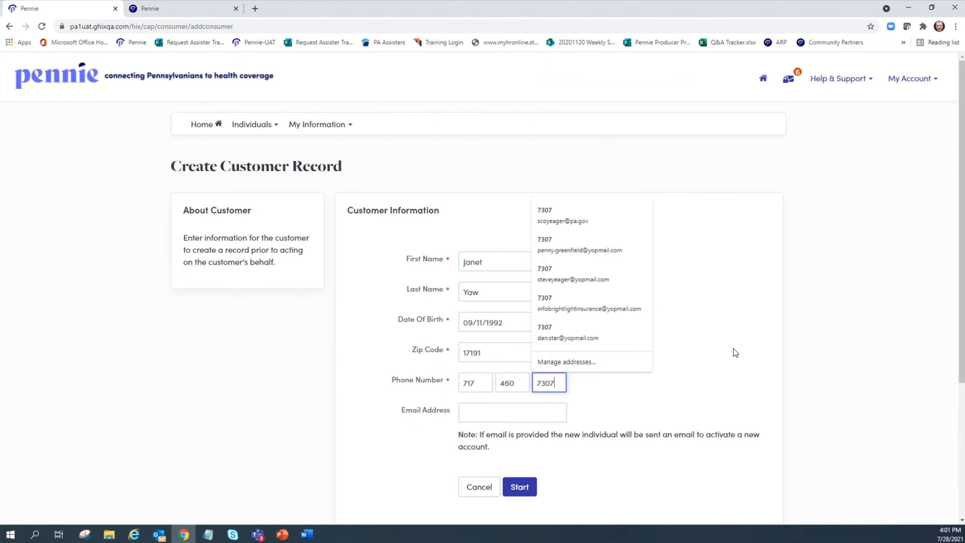
click(732, 354)
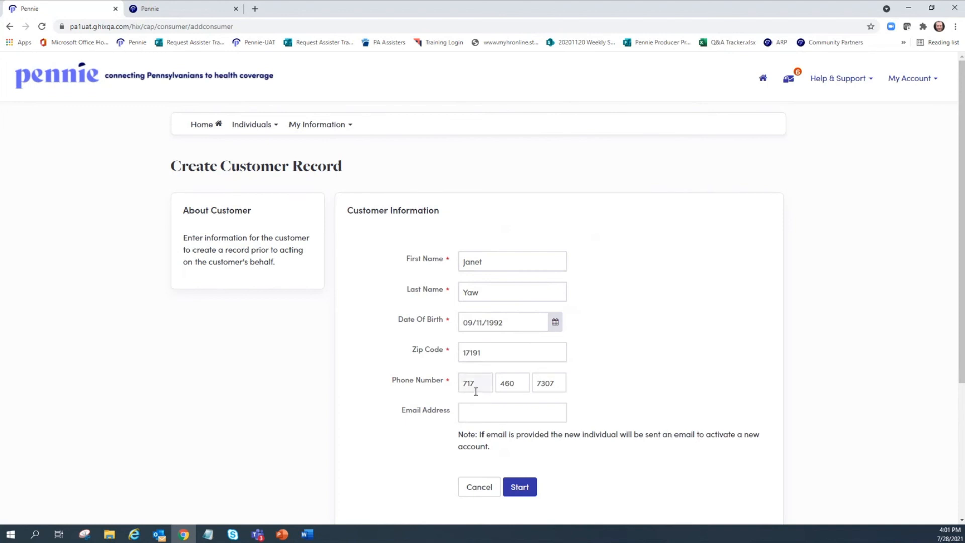
Step: Type the customer's e-mail address into the Email Address field, correcting typos along the way
click(562, 411)
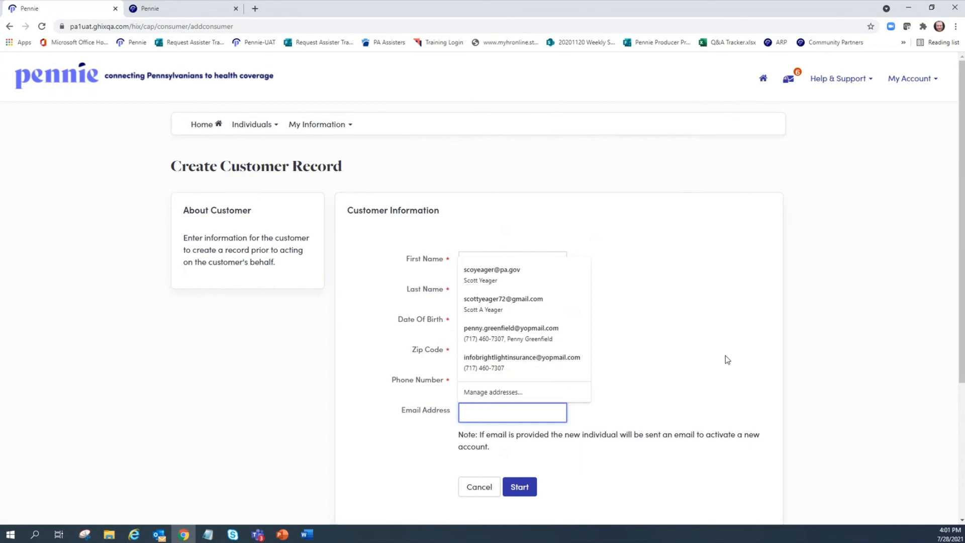
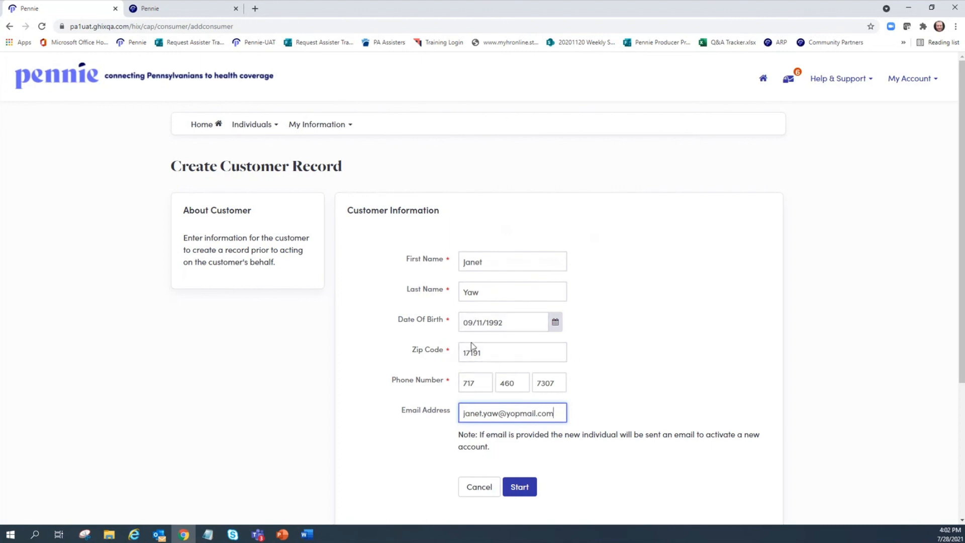
Step: Start the customer record and enter the new individual's account through Individual View
click(519, 487)
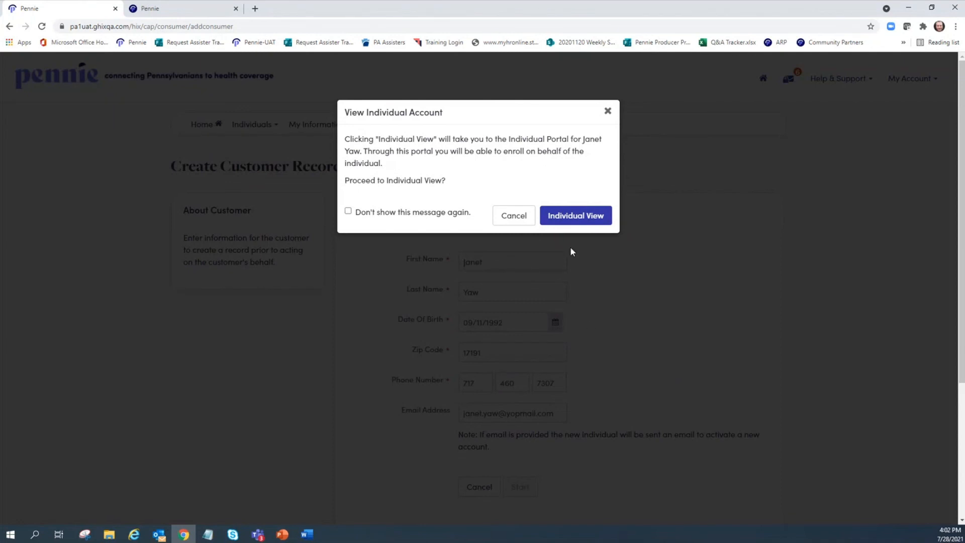
click(572, 218)
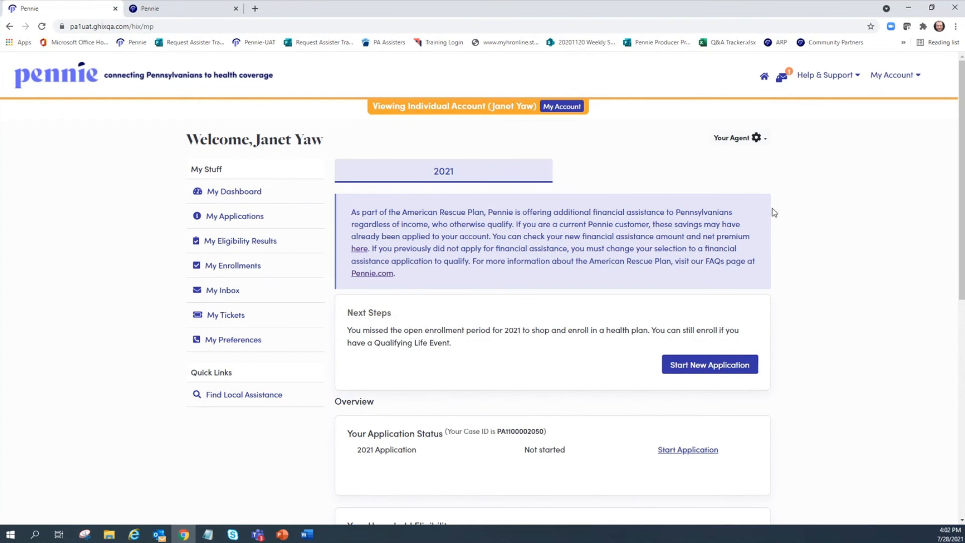
Step: Check the assigned agent under Your Agent, then return to the agent side via My Account
click(735, 143)
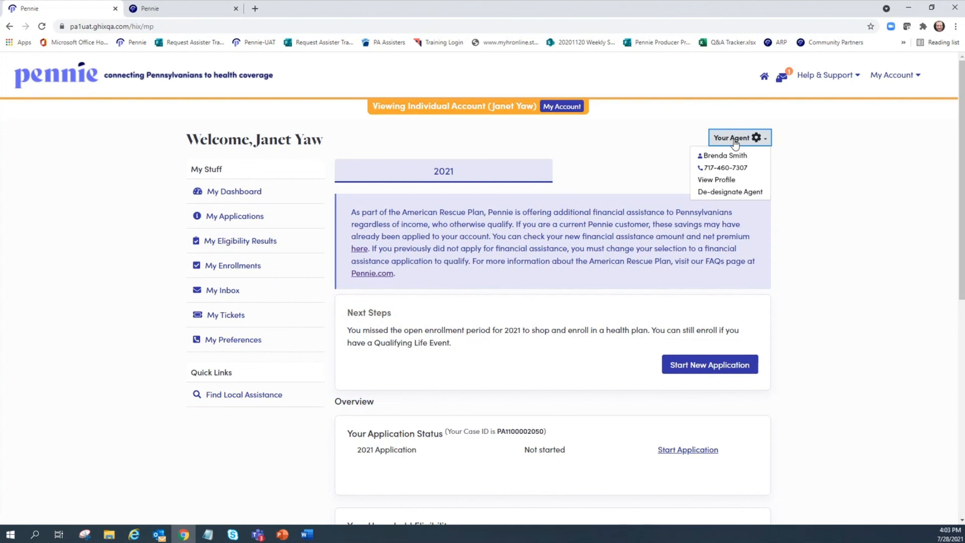
click(881, 266)
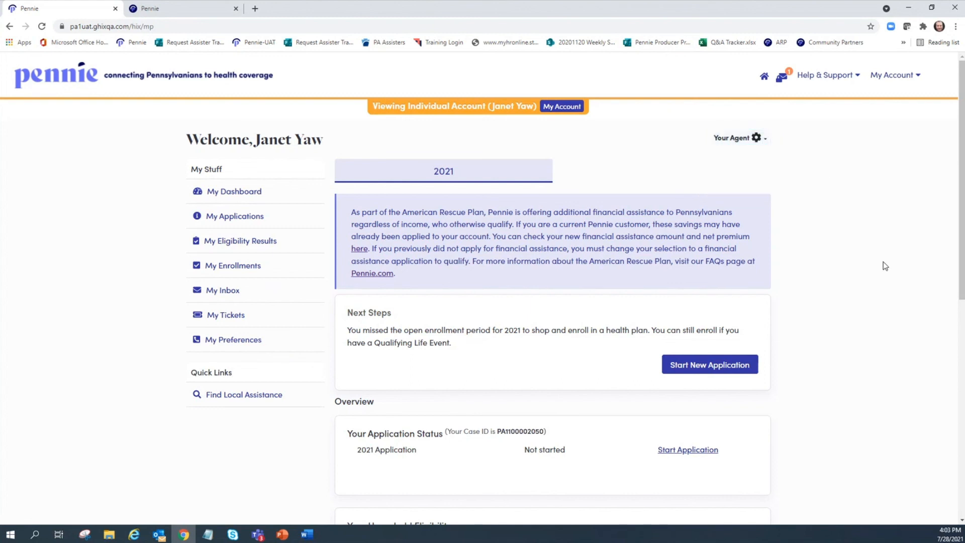
scroll(882, 267, down, 3)
scroll(879, 267, up, 3)
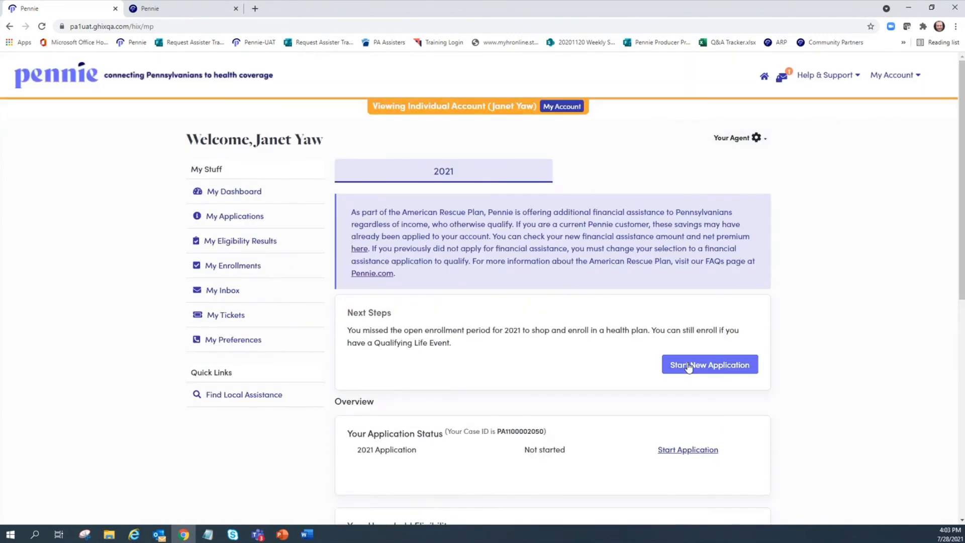
click(567, 109)
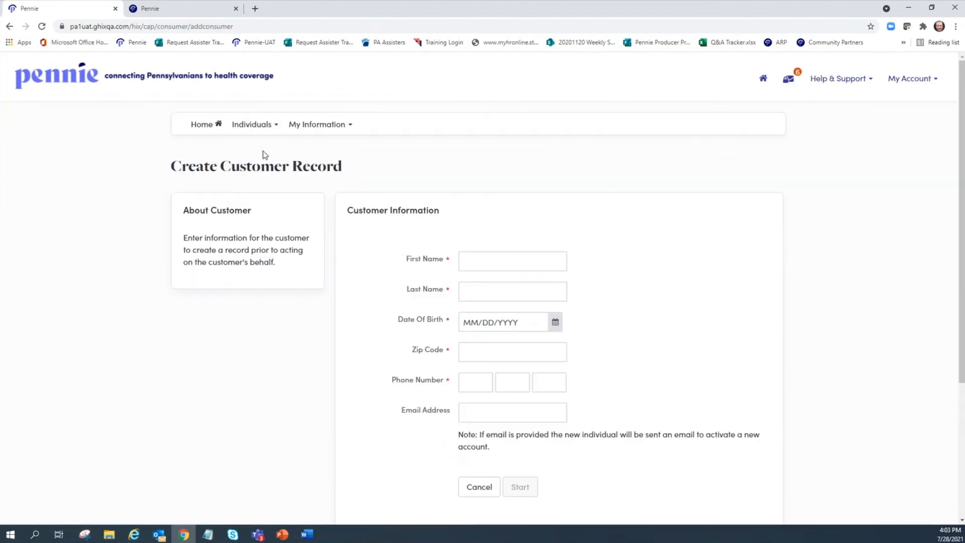
Step: From Home, open Individuals > Active Individuals and find the new customer in the list
click(206, 133)
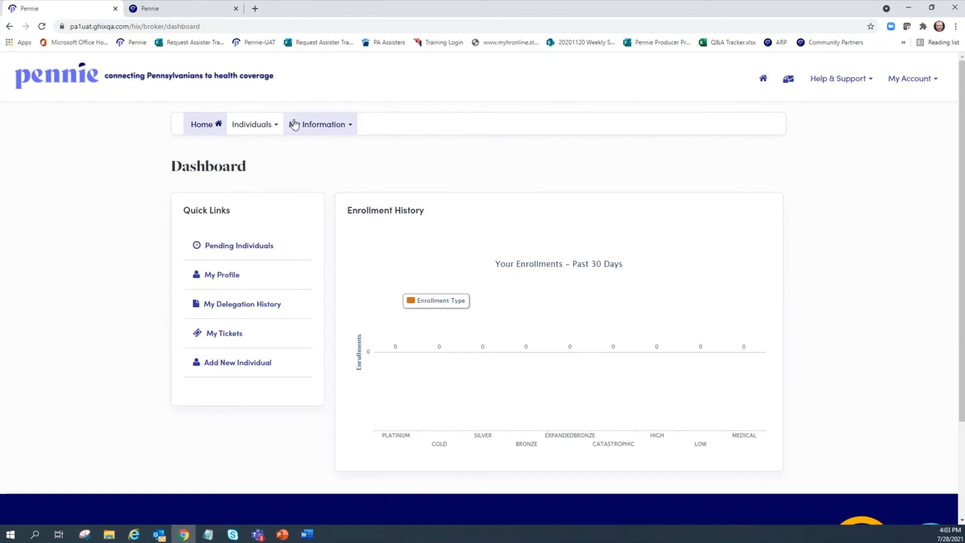
click(269, 132)
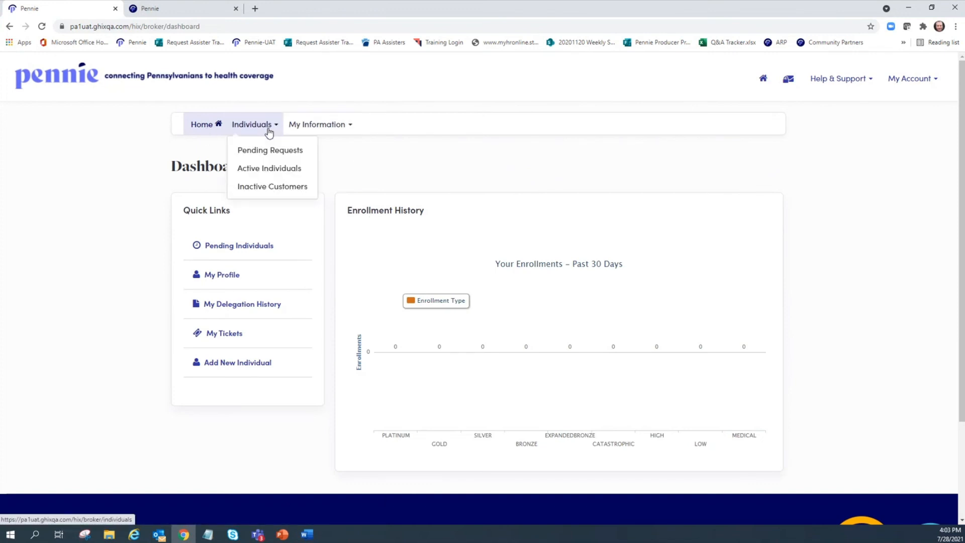
click(269, 168)
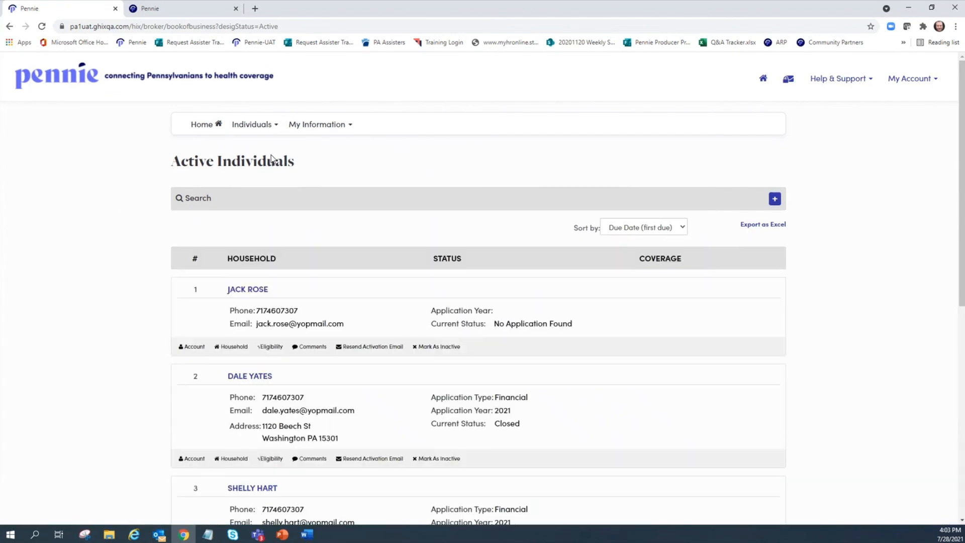
scroll(71, 282, down, 1)
scroll(71, 282, down, 5)
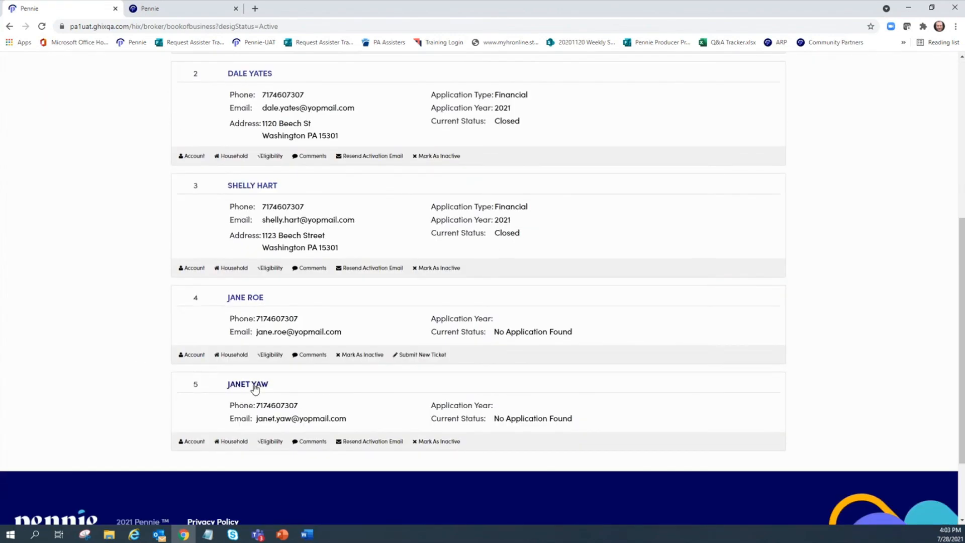
scroll(43, 258, up, 6)
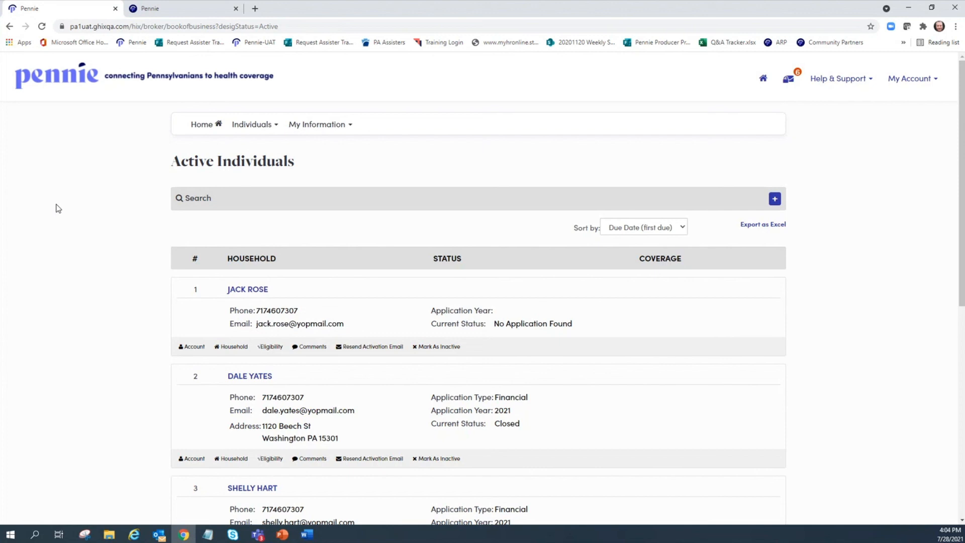
Step: Check Individuals > Pending Requests (no records), then go back to the Dashboard
click(251, 124)
click(254, 149)
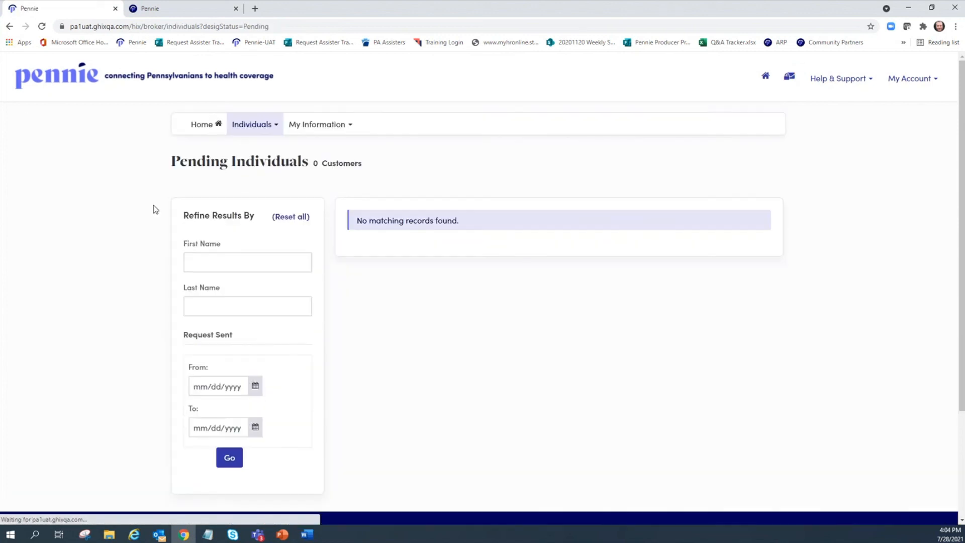
click(201, 127)
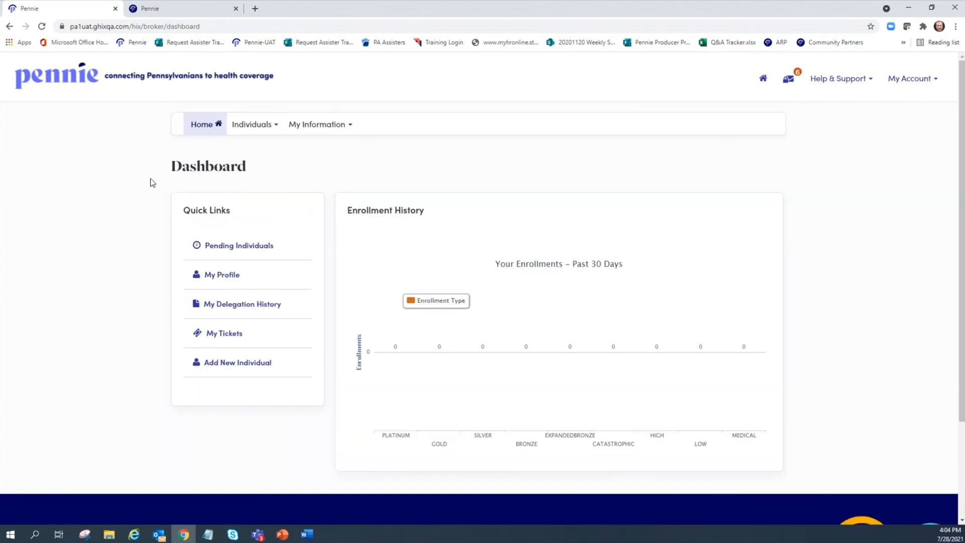